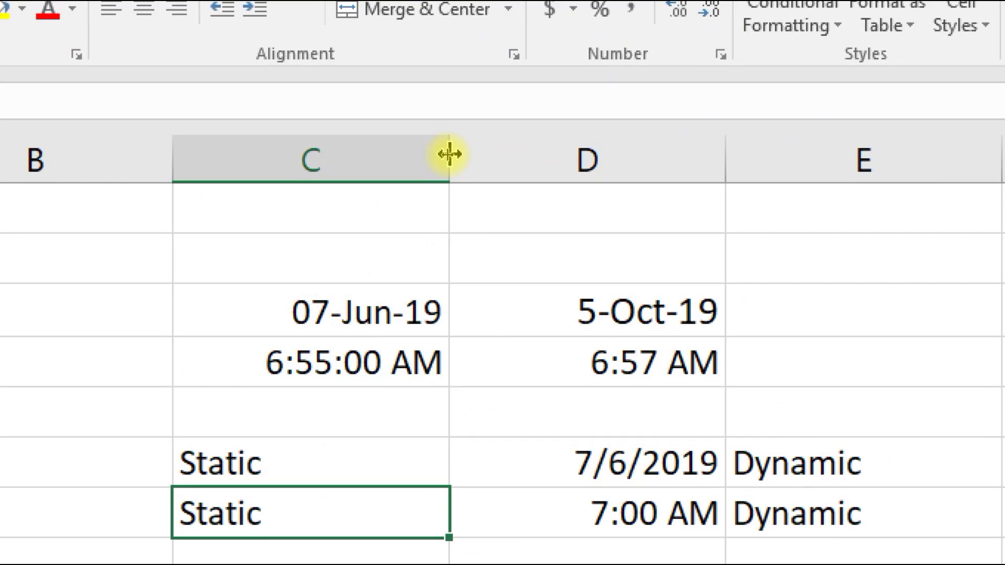
- Widen column C, adjust row 1's height, and select cell A1
{"action": "left_click_drag", "start_coordinate": [449, 154], "coordinate": [476, 154]}
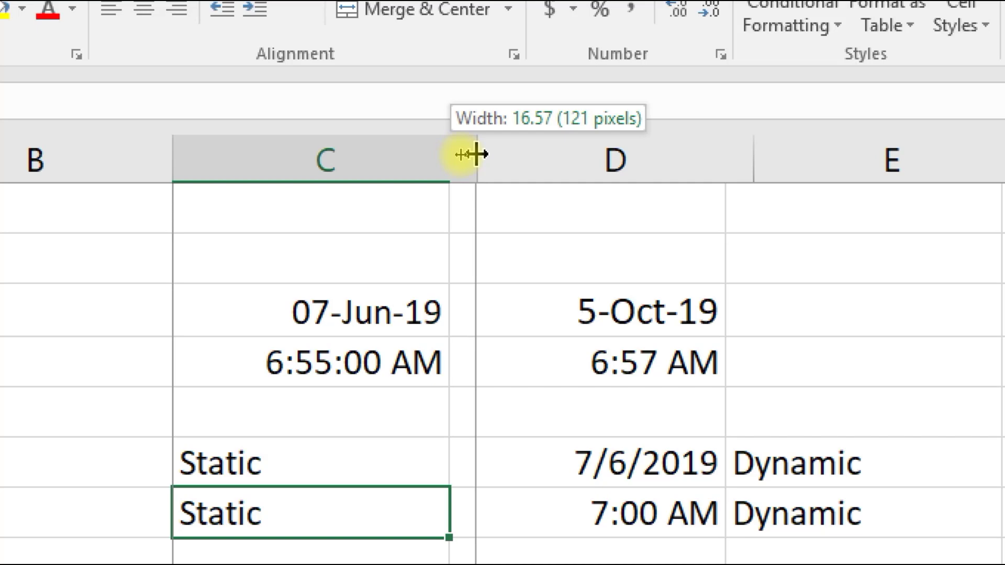
{"action": "left_click_drag", "start_coordinate": [476, 154], "coordinate": [473, 155]}
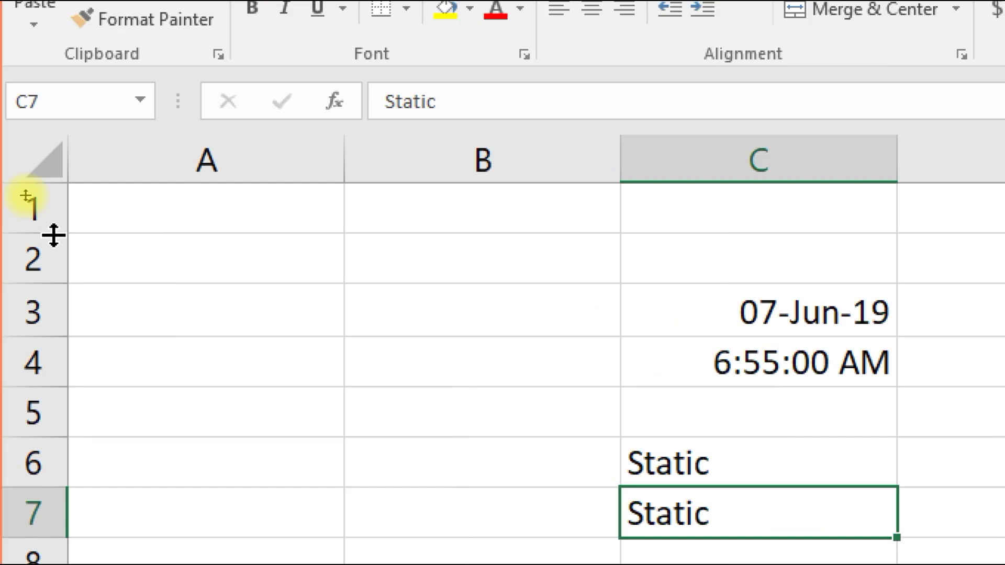
{"action": "mouse_move", "coordinate": [53, 235]}
{"action": "left_mouse_down"}
{"action": "mouse_move", "coordinate": [53, 285]}
{"action": "mouse_move", "coordinate": [54, 232]}
{"action": "left_mouse_up"}
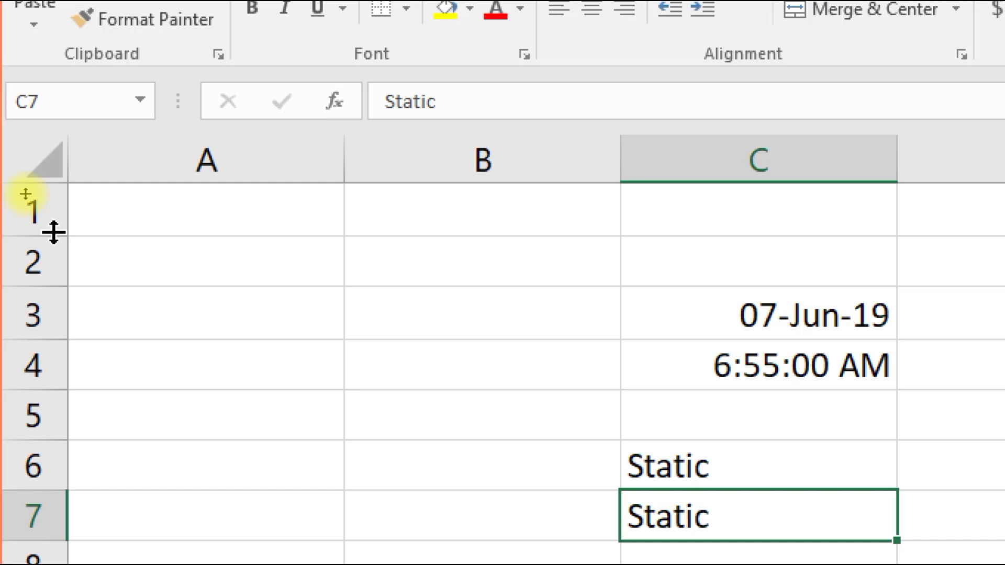
{"action": "left_click", "coordinate": [162, 192]}
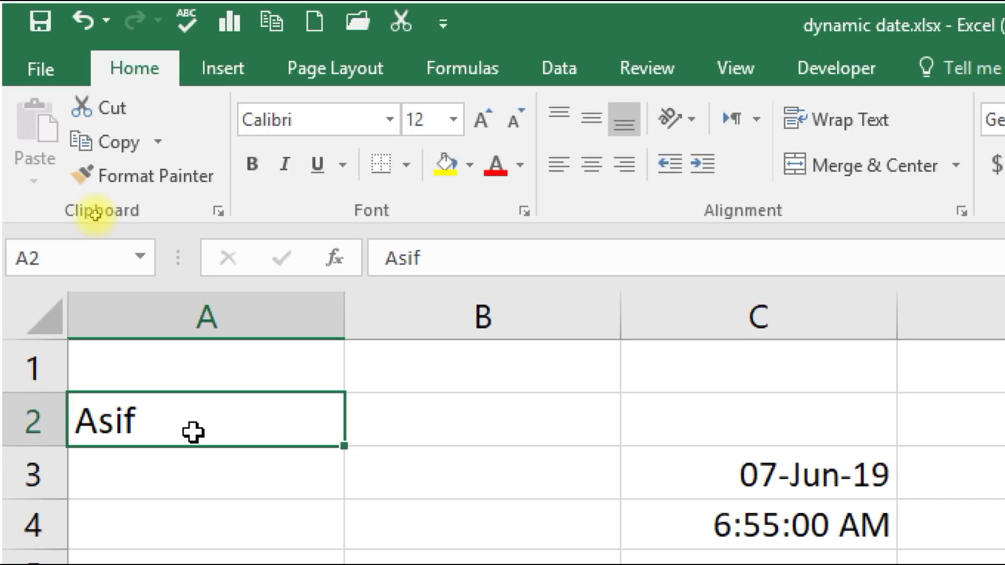
- Increase the font size of the name in A2 step by step from 12 to 22
{"action": "left_click", "coordinate": [453, 120]}
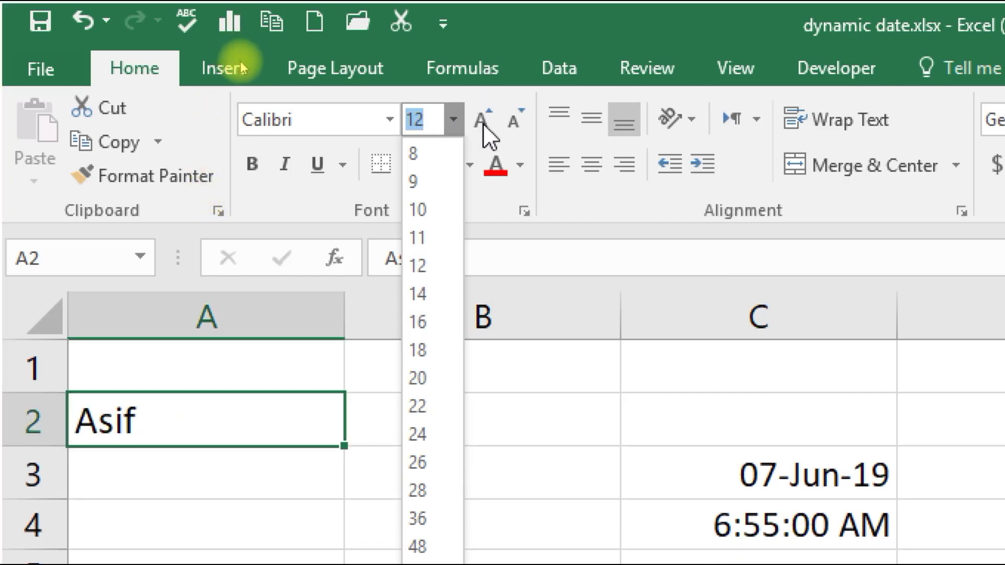
{"action": "left_click", "coordinate": [483, 124]}
{"action": "left_click", "coordinate": [483, 124]}
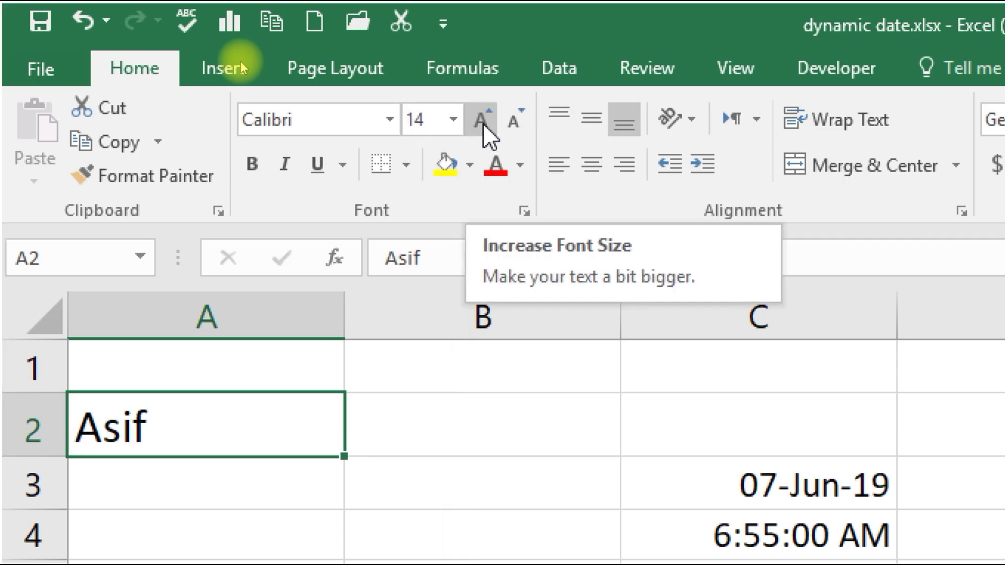
{"action": "left_click", "coordinate": [483, 123]}
{"action": "left_click", "coordinate": [483, 124]}
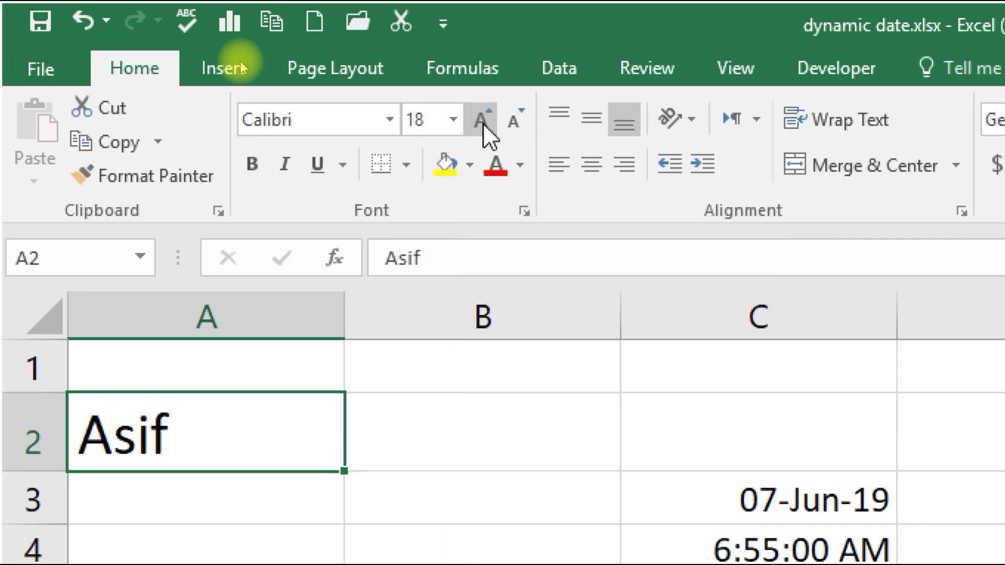
{"action": "left_click", "coordinate": [483, 123]}
{"action": "left_click", "coordinate": [484, 124]}
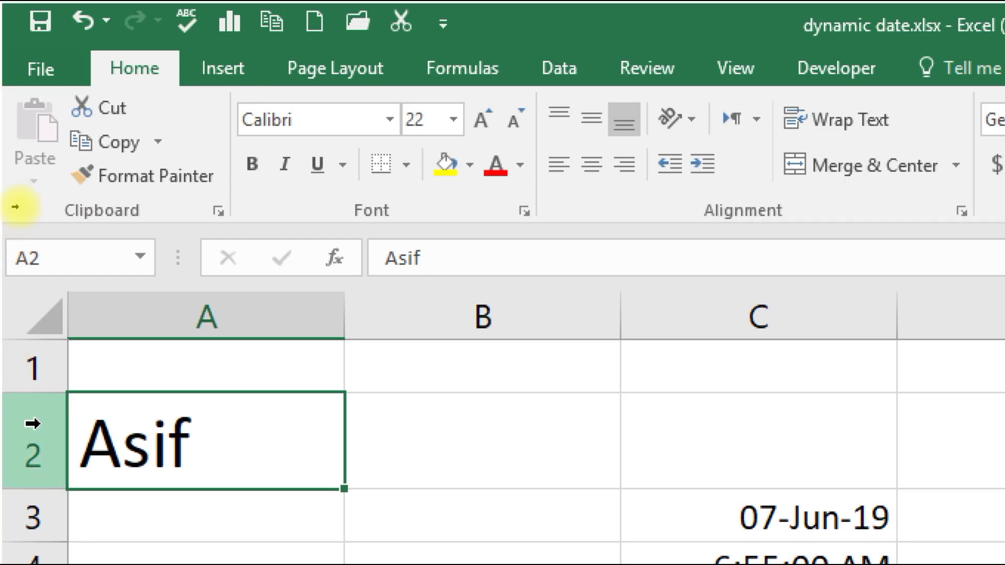
- Replace the name in A2 with the person's longer full name
{"action": "double_click", "coordinate": [217, 441]}
{"action": "key", "text": "BackSpace"}
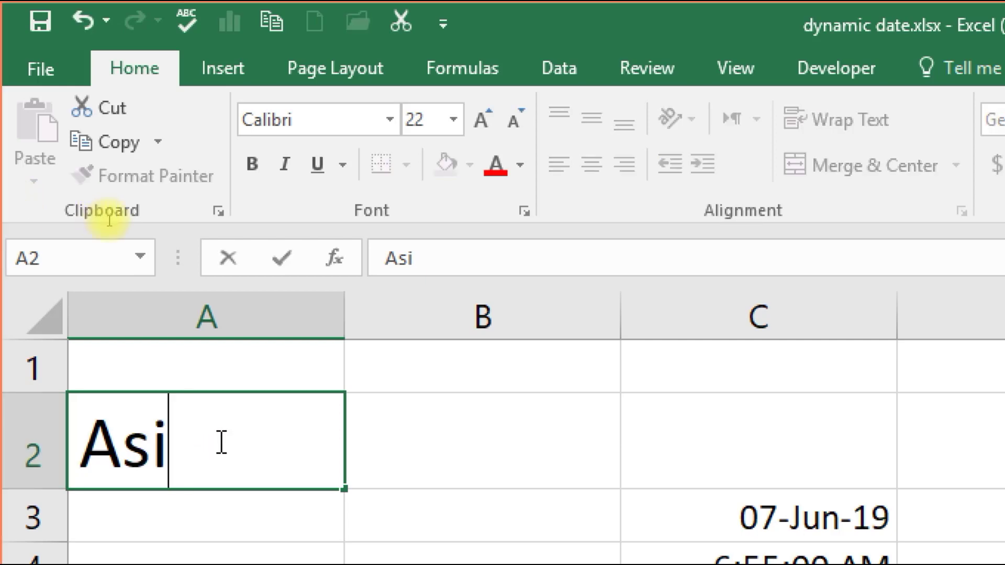
{"action": "key", "text": "BackSpace"}
{"action": "key", "text": "BackSpace"}
{"action": "key", "text": "BackSpace"}
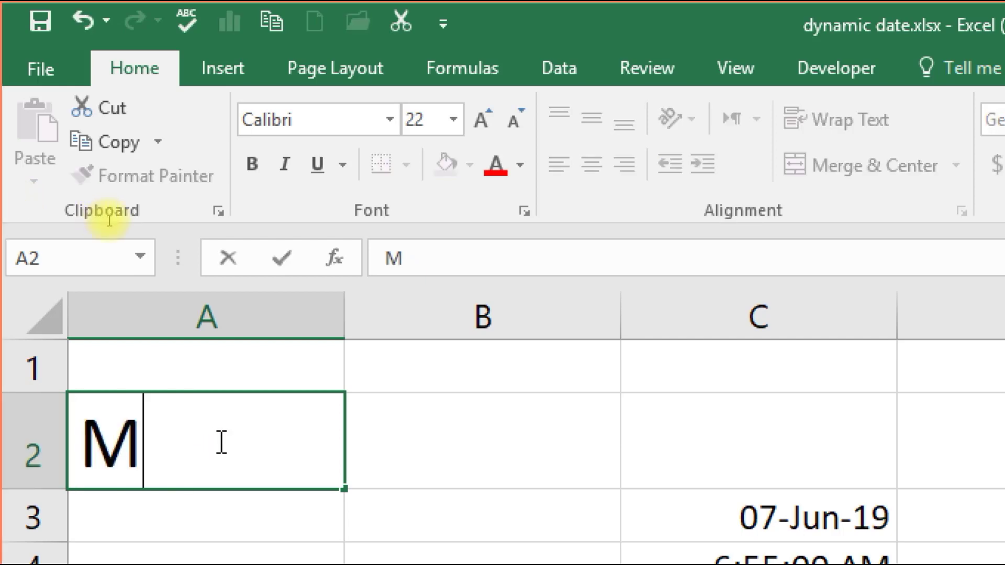
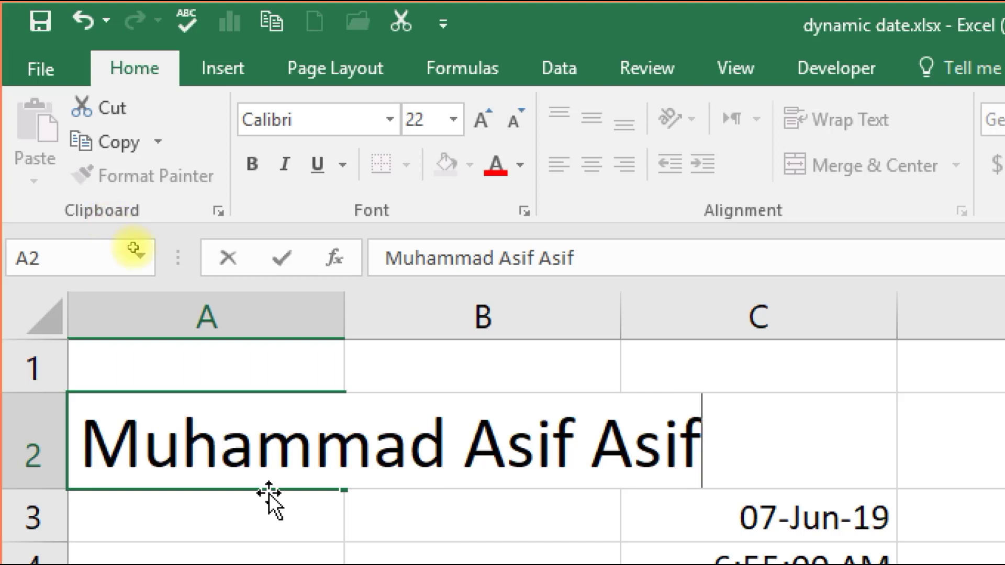
{"action": "left_click", "coordinate": [272, 361]}
- Enter 'sa' in B2 so it cuts off A2's overflow, then reselect A2
{"action": "left_click", "coordinate": [406, 461]}
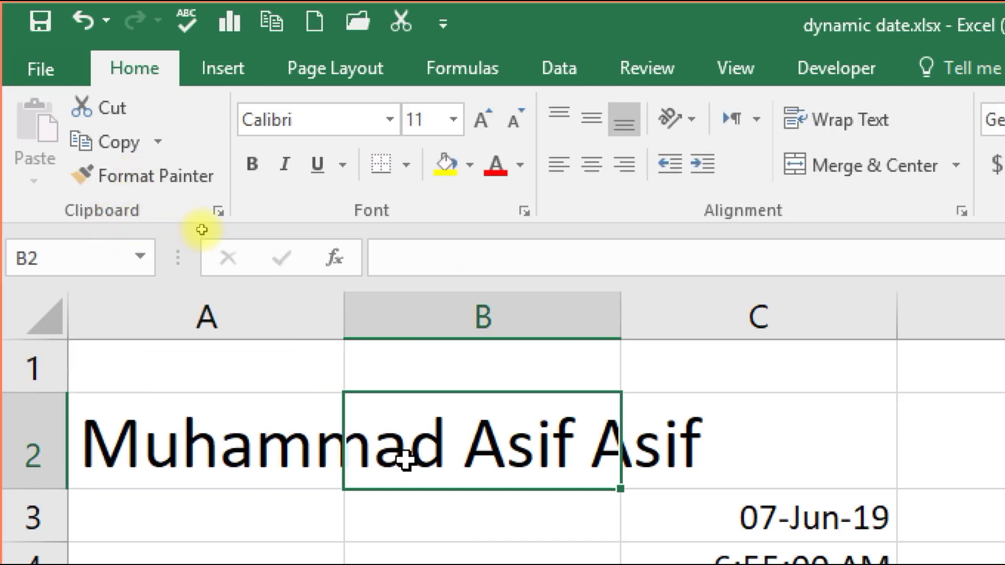
{"action": "type", "text": "sa"}
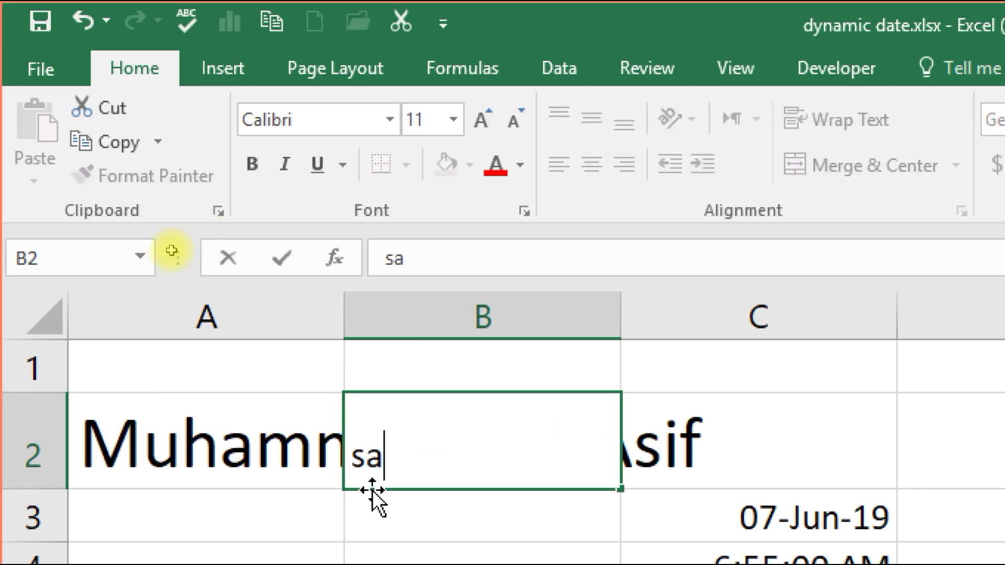
{"action": "left_click", "coordinate": [325, 511]}
{"action": "left_click", "coordinate": [266, 448]}
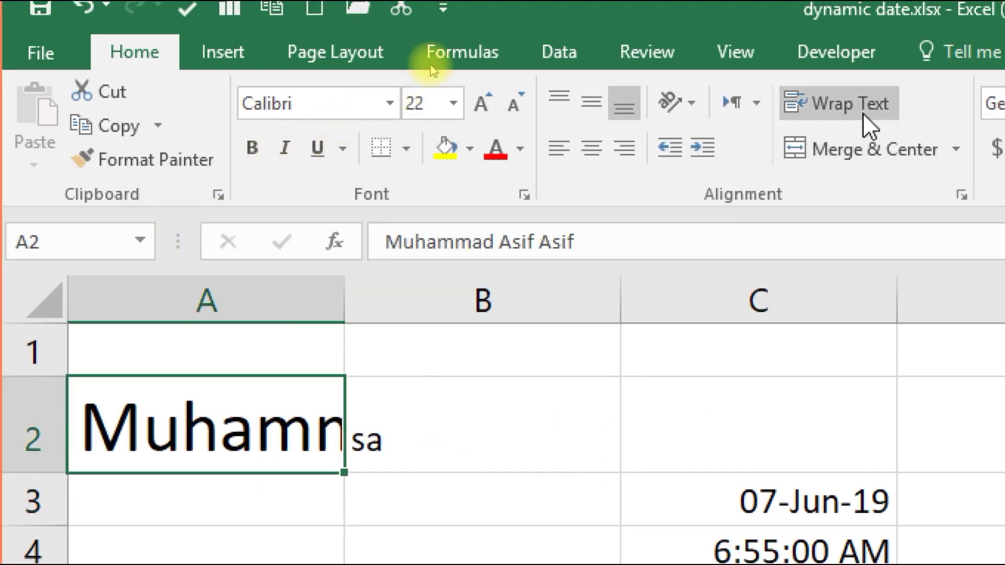
- Wrap the full name in A2, shrink row 2 to fit, and set column A to width 21
{"action": "left_click", "coordinate": [869, 126]}
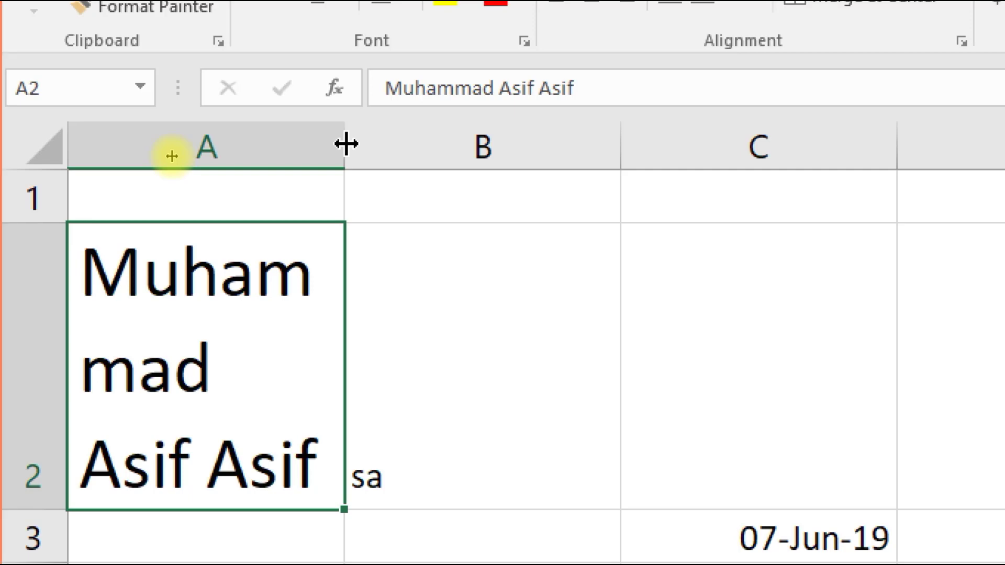
{"action": "double_click", "coordinate": [346, 144]}
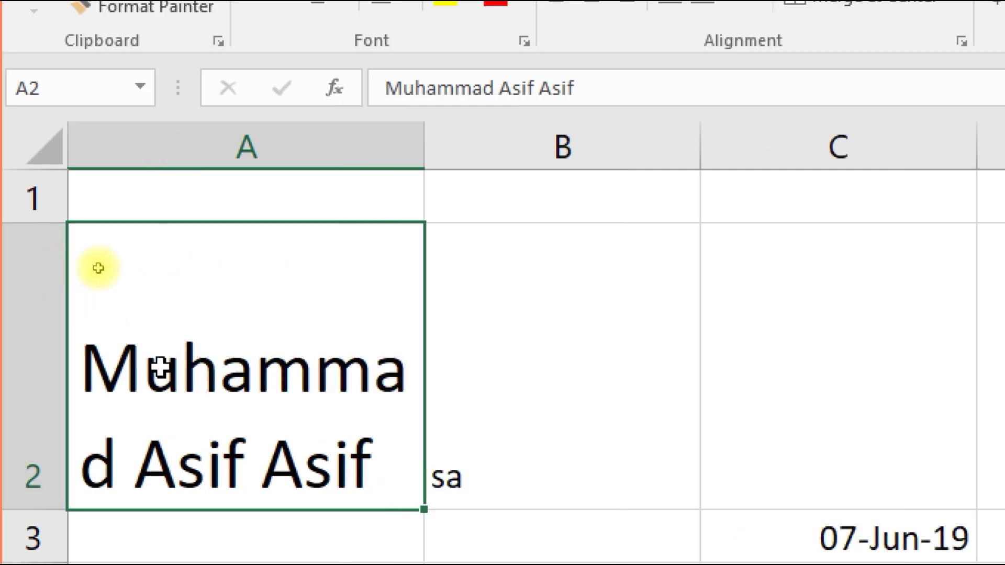
{"action": "left_click_drag", "start_coordinate": [28, 494], "coordinate": [28, 401]}
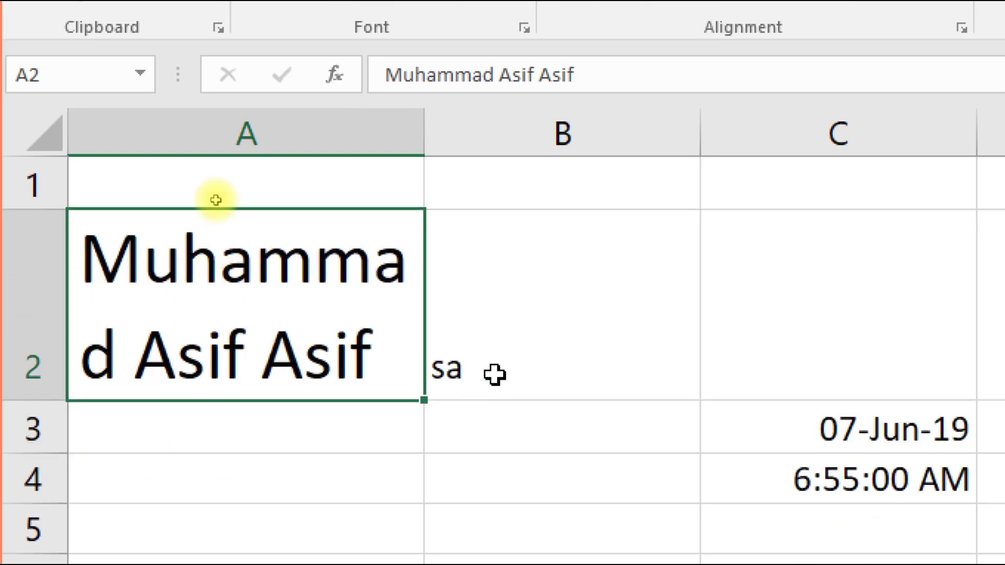
{"action": "left_click_drag", "start_coordinate": [424, 131], "coordinate": [458, 136]}
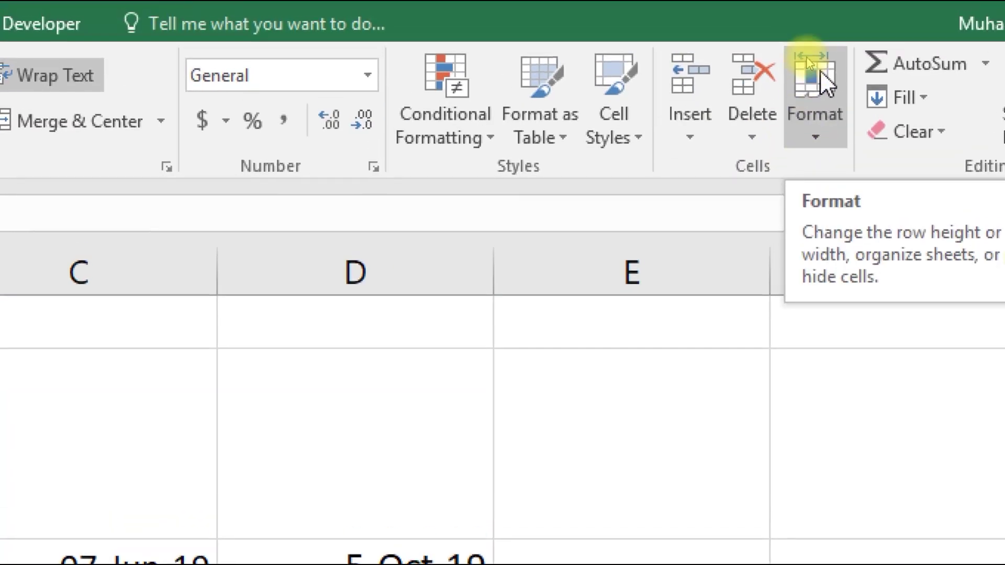
{"action": "left_click", "coordinate": [815, 138]}
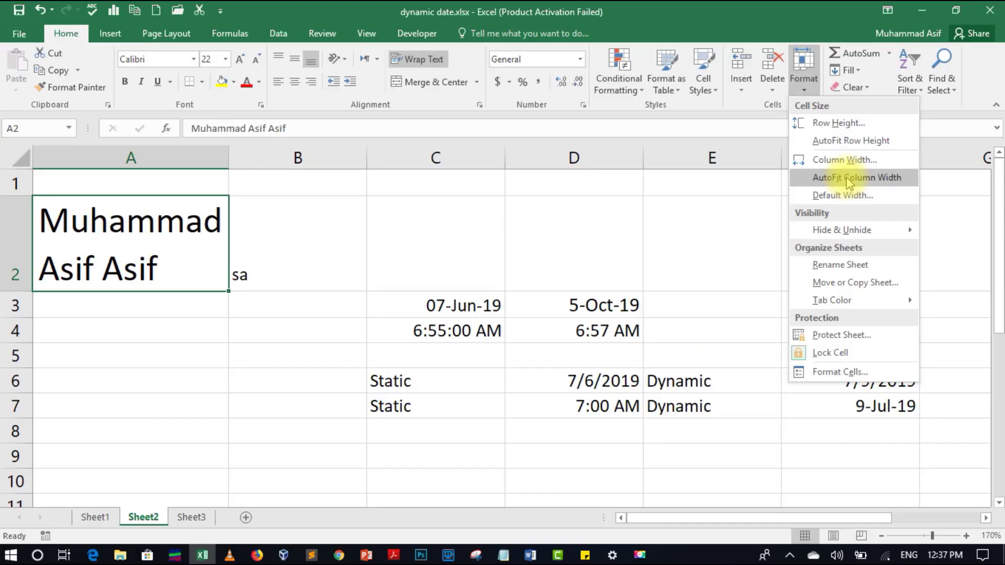
{"action": "left_click", "coordinate": [847, 124]}
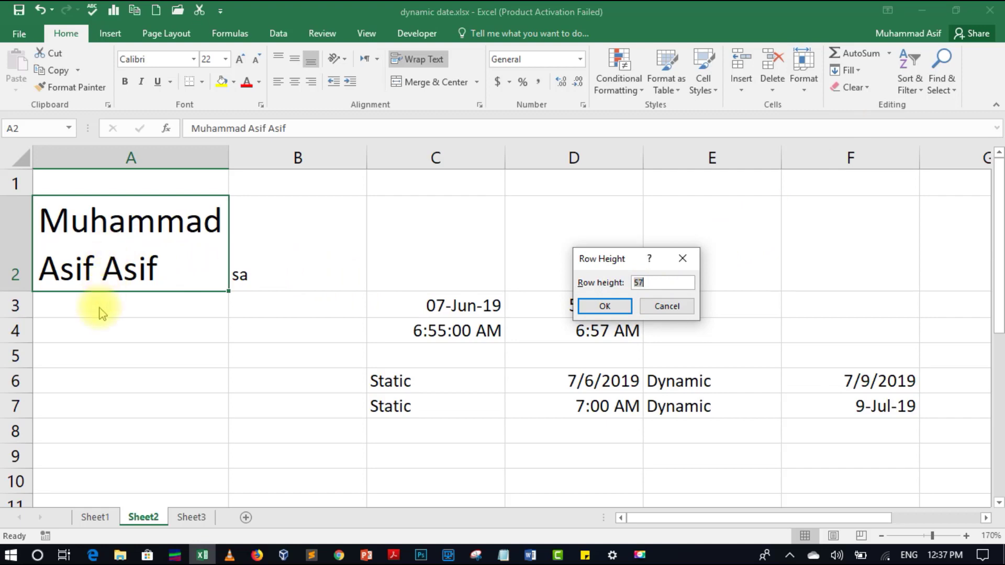
{"action": "left_click", "coordinate": [683, 309]}
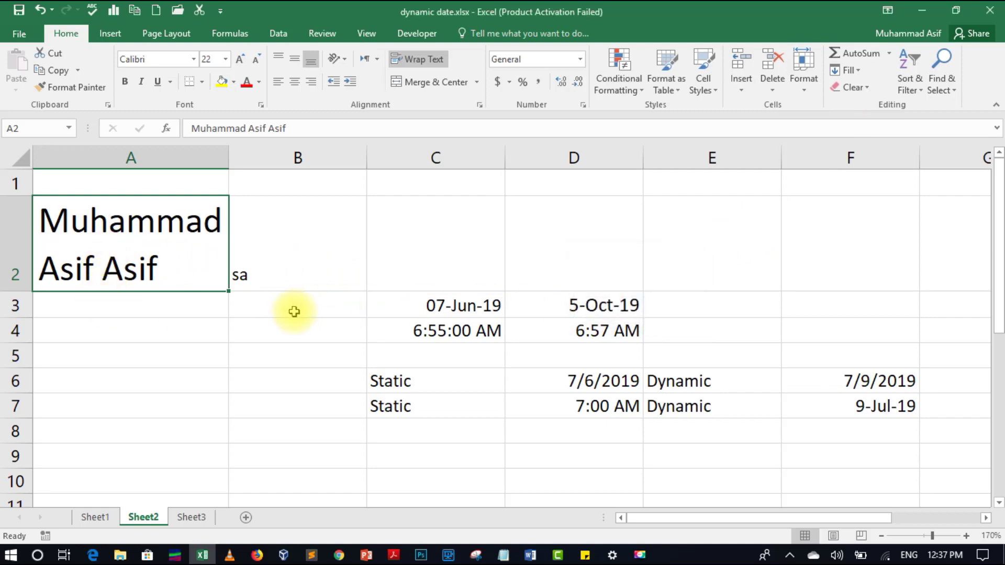
{"action": "left_click", "coordinate": [193, 316]}
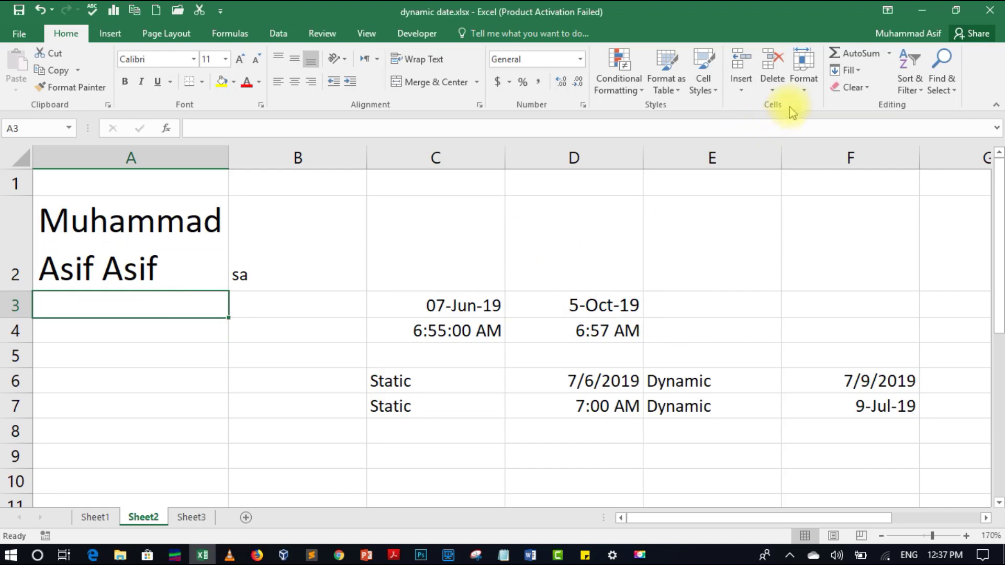
{"action": "left_click", "coordinate": [804, 86]}
{"action": "left_click", "coordinate": [798, 124]}
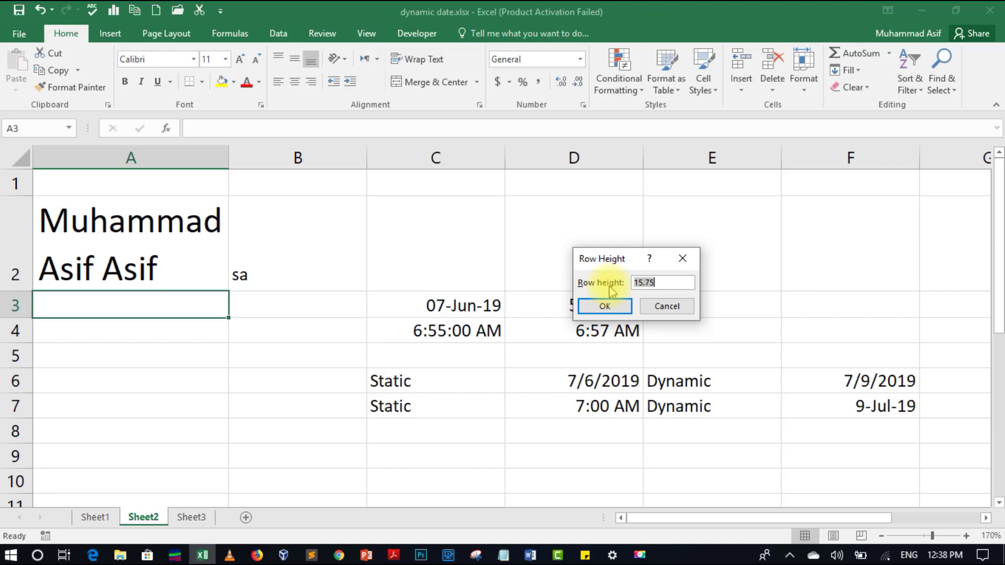
{"action": "left_click", "coordinate": [652, 306]}
{"action": "left_click", "coordinate": [195, 157]}
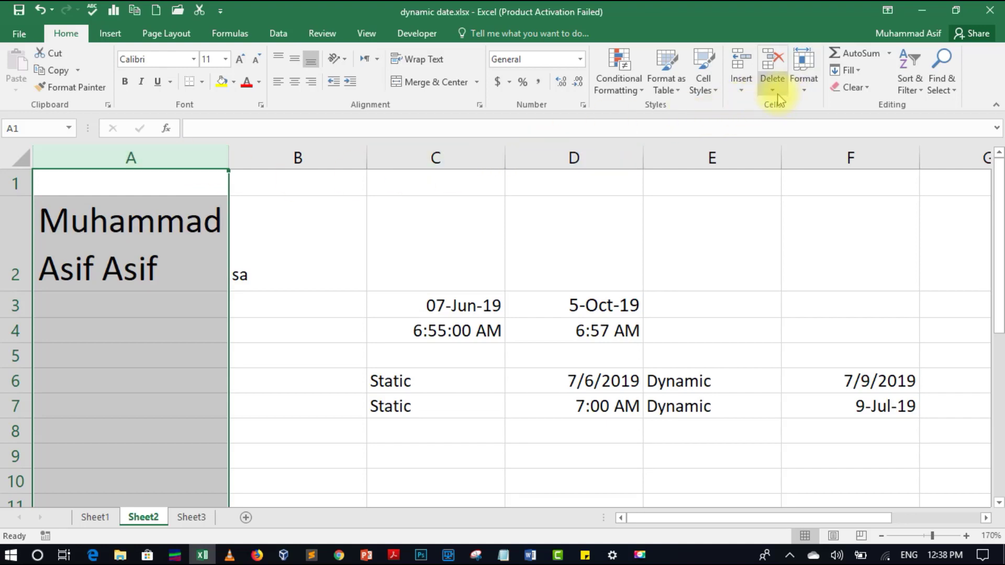
- Set the row height to 40 points via Format > Row Height
{"action": "left_click", "coordinate": [803, 86]}
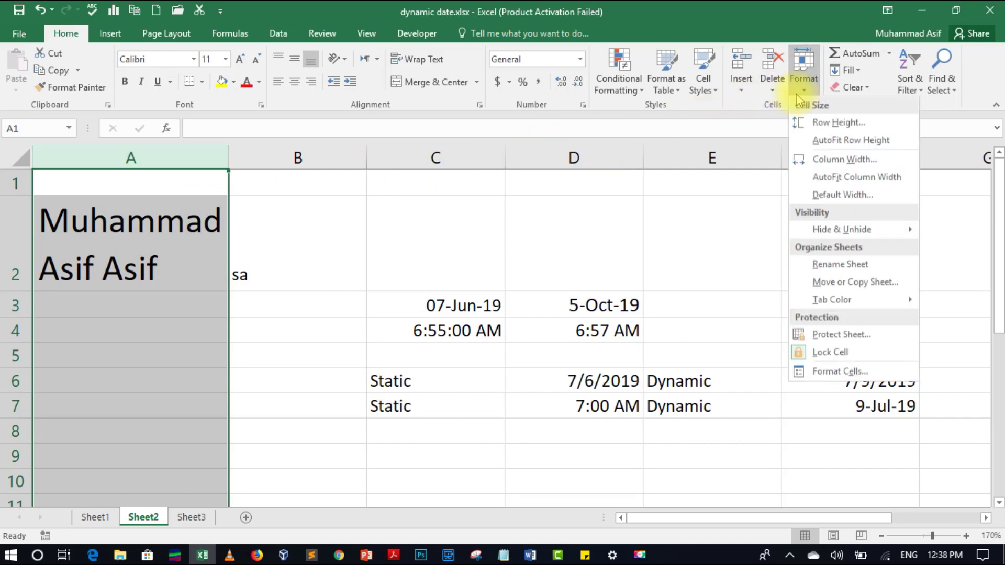
{"action": "left_click", "coordinate": [817, 124]}
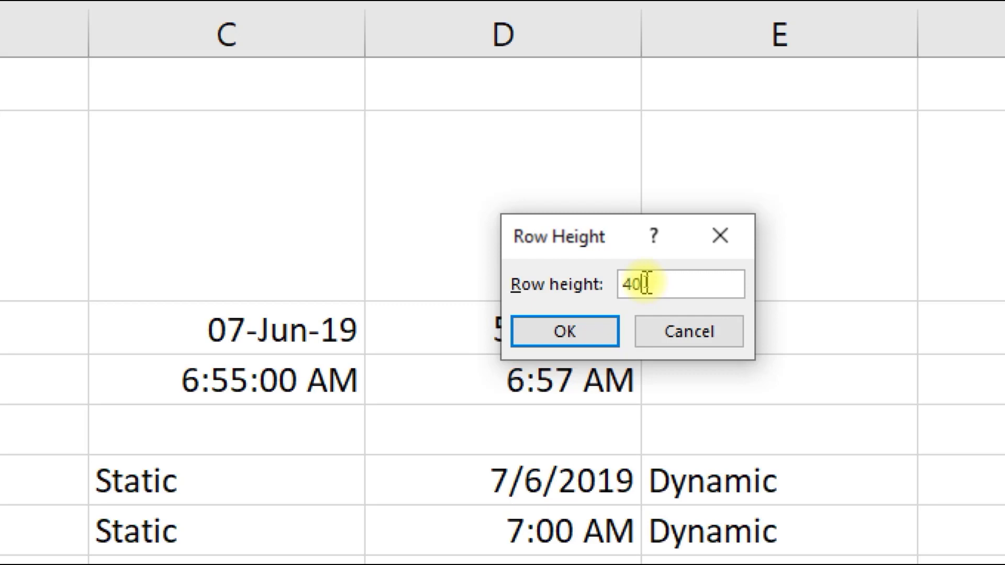
{"action": "type", "text": "40"}
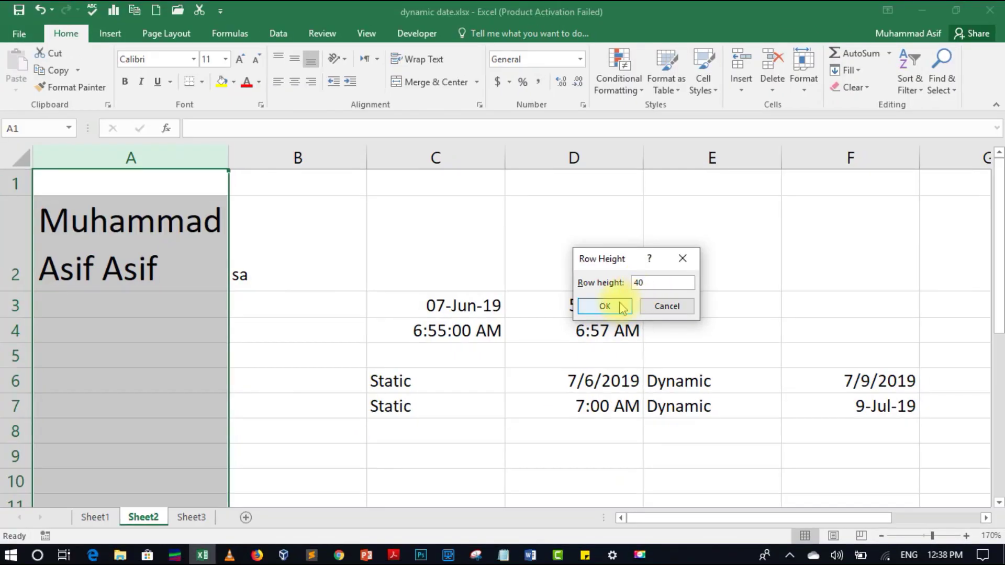
{"action": "left_click", "coordinate": [591, 330]}
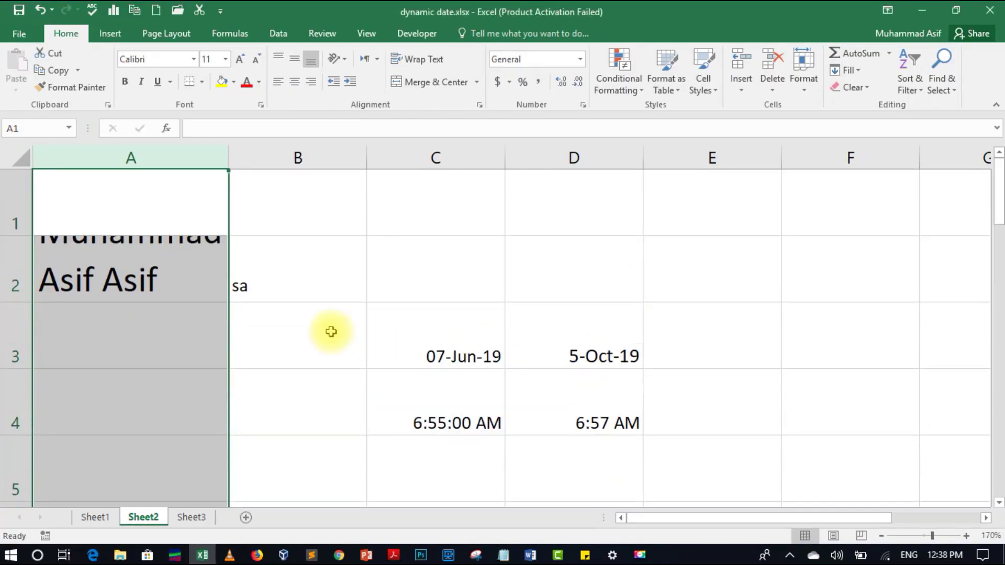
- Check the taller rows by selecting cells A1 through A4, ending on A2
{"action": "left_click", "coordinate": [128, 335]}
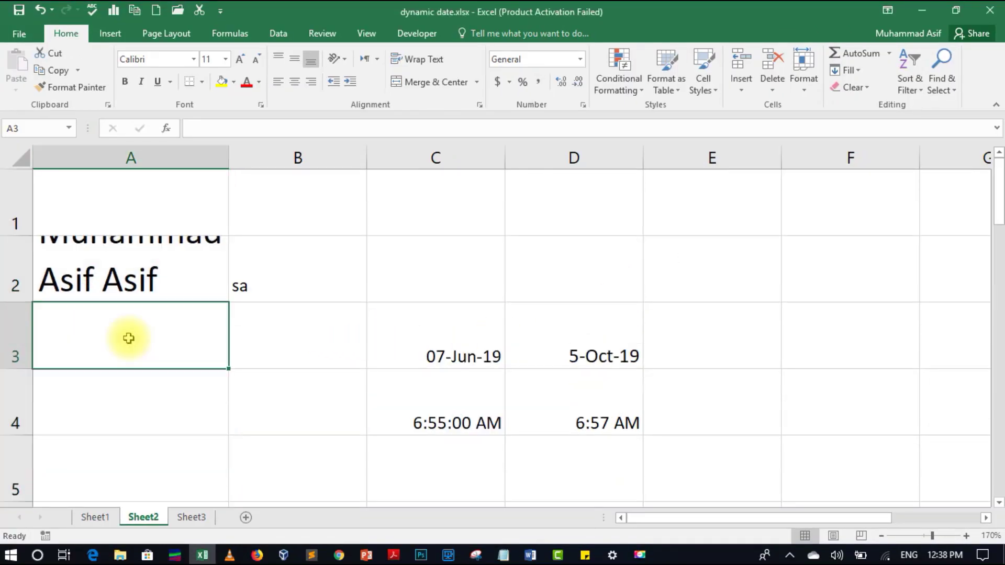
{"action": "left_click", "coordinate": [124, 218]}
{"action": "left_click", "coordinate": [110, 270]}
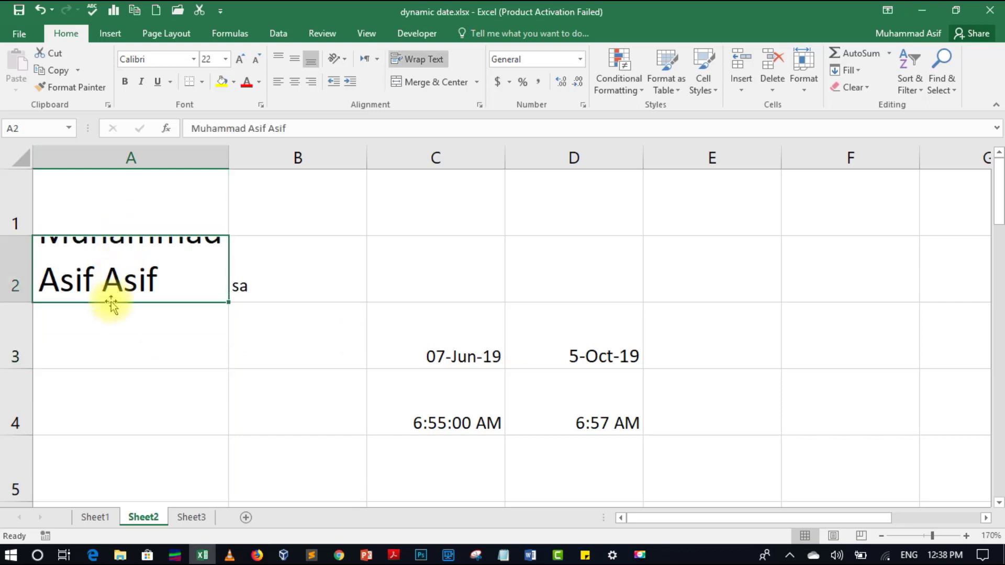
{"action": "left_click", "coordinate": [108, 313]}
{"action": "left_click", "coordinate": [106, 392]}
{"action": "left_click", "coordinate": [117, 347]}
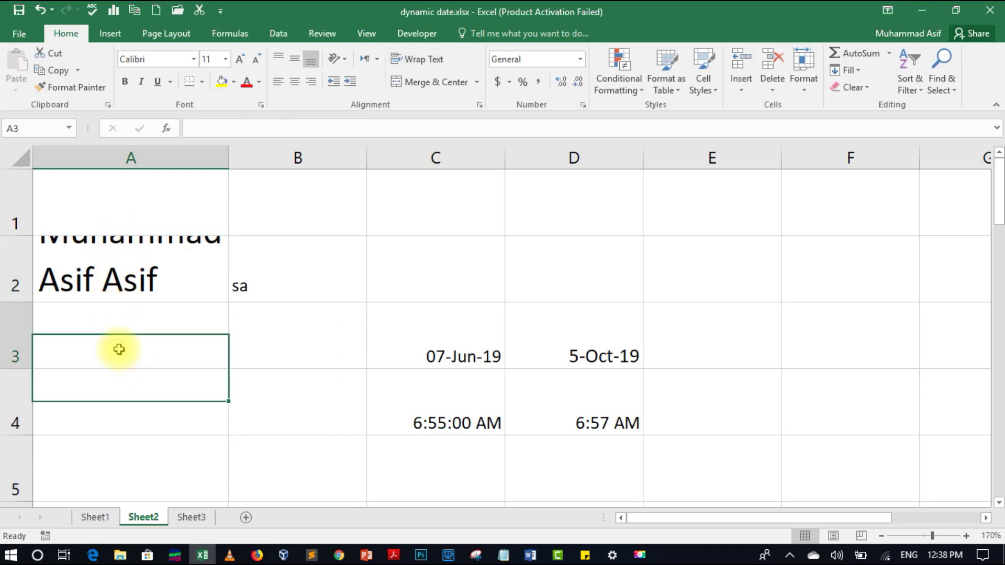
{"action": "left_click", "coordinate": [129, 283]}
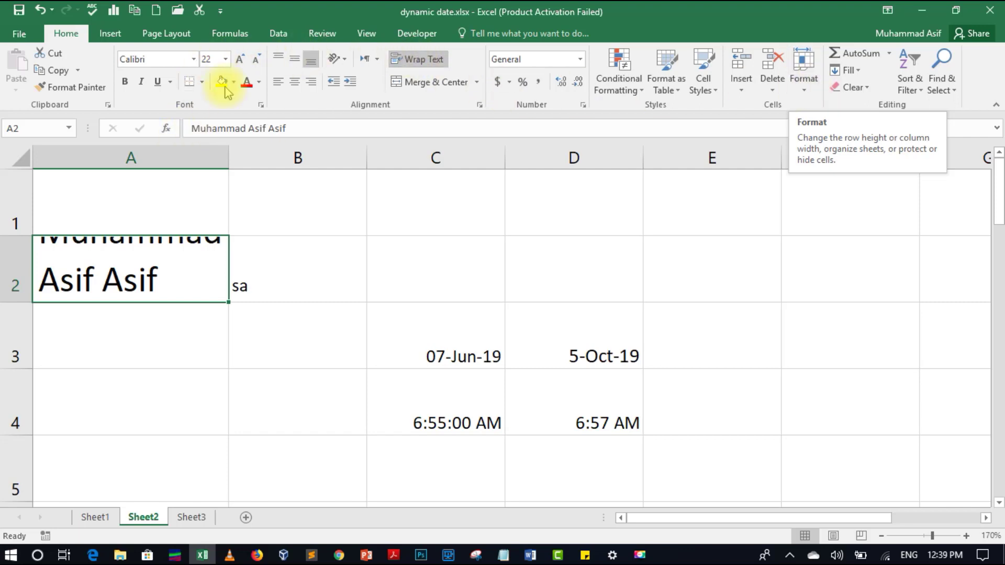
- Reduce the A2 name's font size three steps, from 22 down to 16
{"action": "left_click", "coordinate": [256, 62]}
{"action": "left_click", "coordinate": [257, 61]}
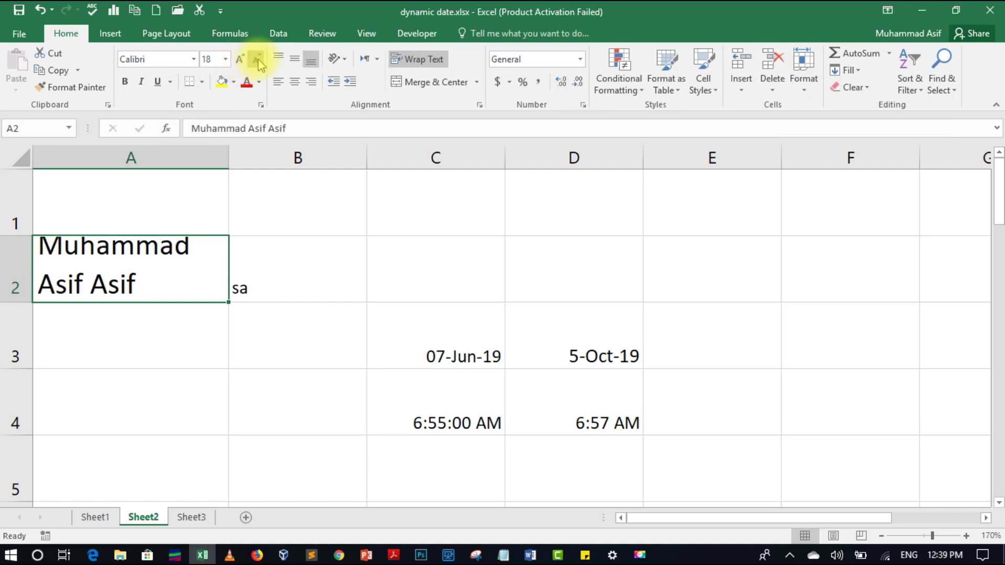
{"action": "left_click", "coordinate": [257, 61]}
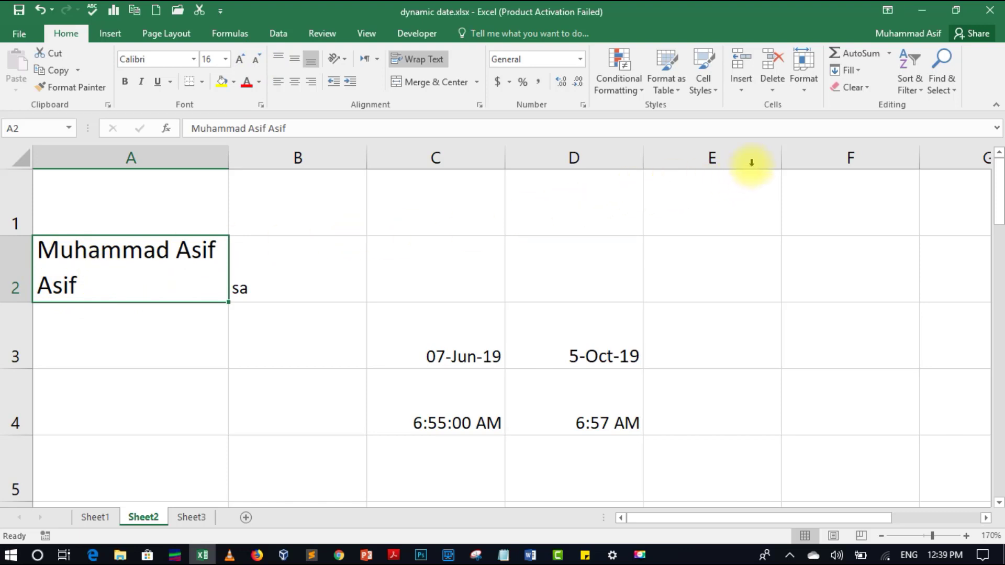
{"action": "left_click", "coordinate": [803, 92]}
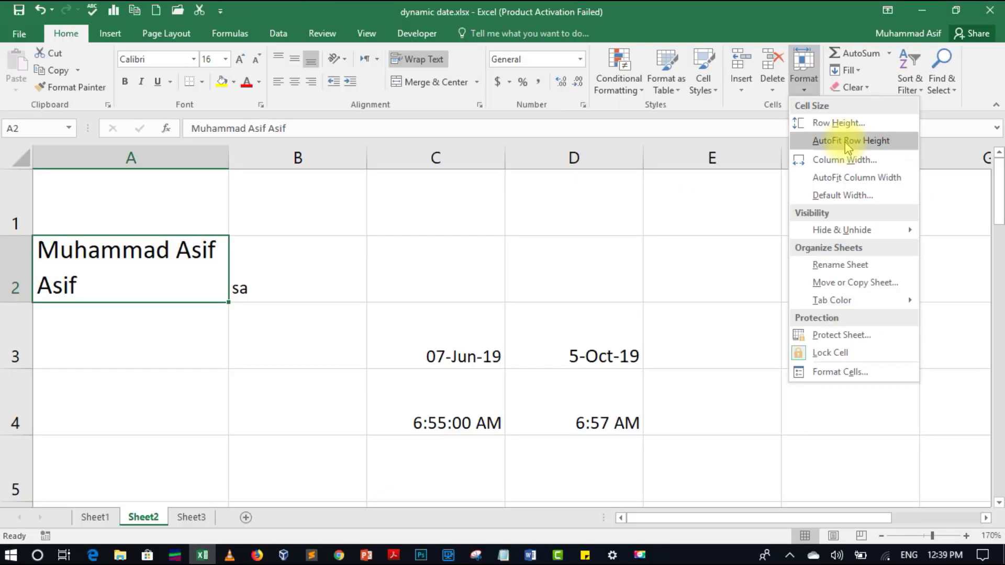
- Undo two font-size reductions to return the A2 name to size 20
{"action": "left_click", "coordinate": [532, 201]}
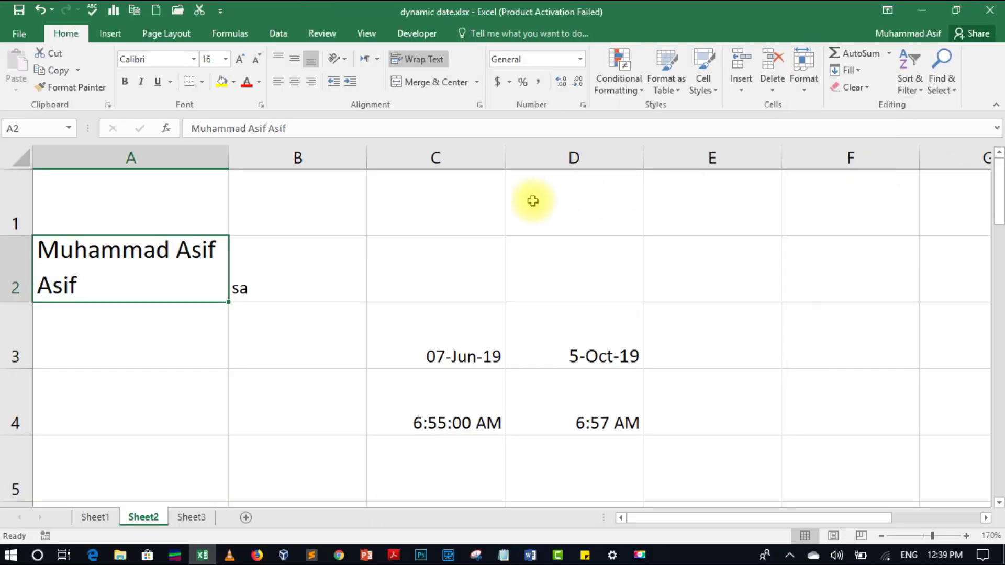
{"action": "key", "text": "ctrl+z"}
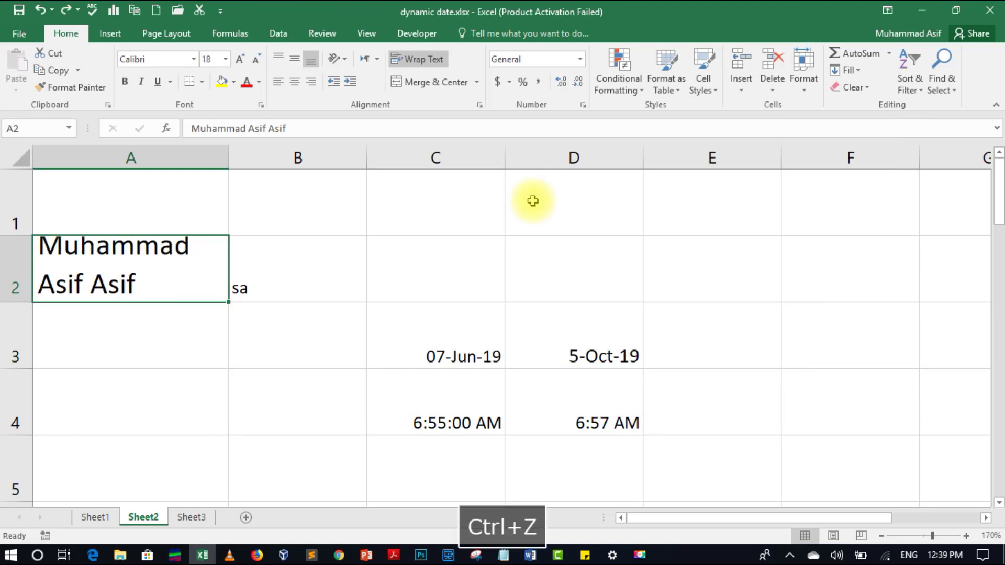
{"action": "key", "text": "ctrl+z"}
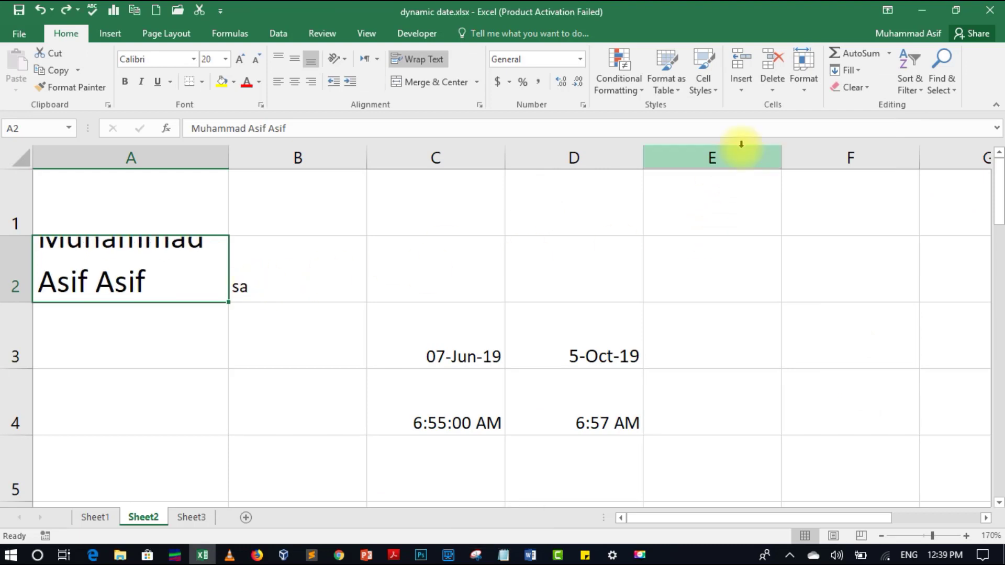
- AutoFit row 2's height and column A's width so the name fits on one line
{"action": "left_click", "coordinate": [803, 71]}
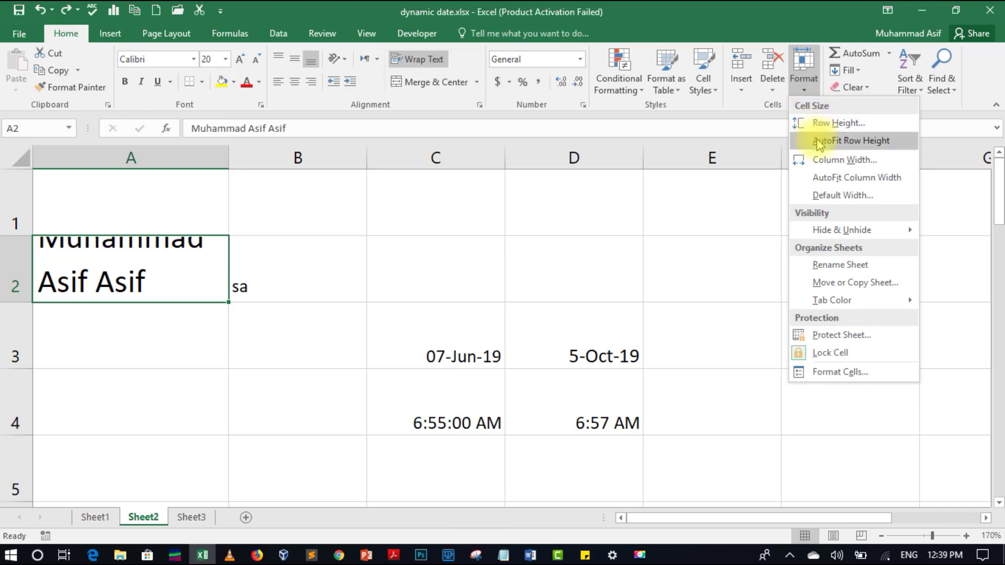
{"action": "left_click", "coordinate": [820, 141]}
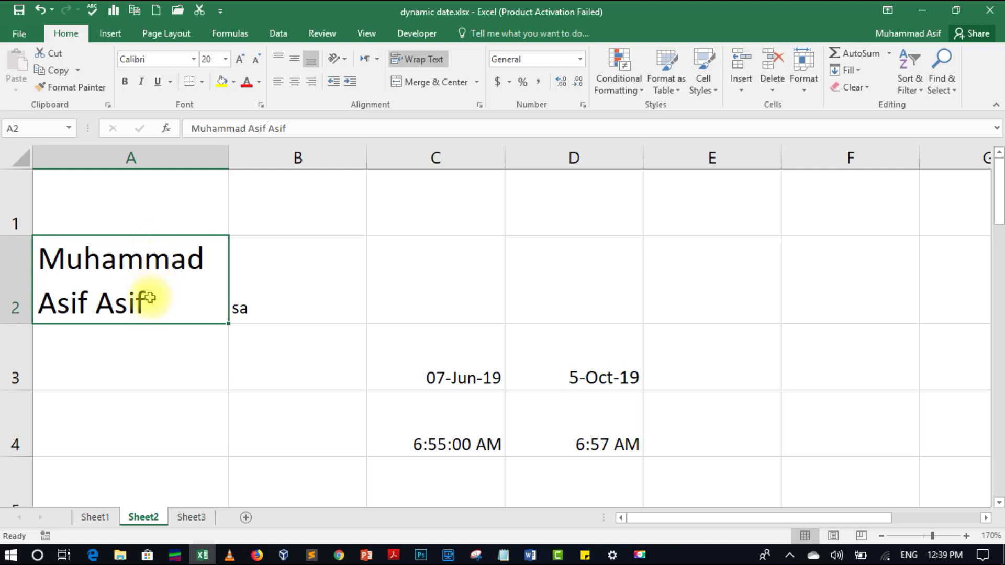
{"action": "left_click", "coordinate": [803, 83]}
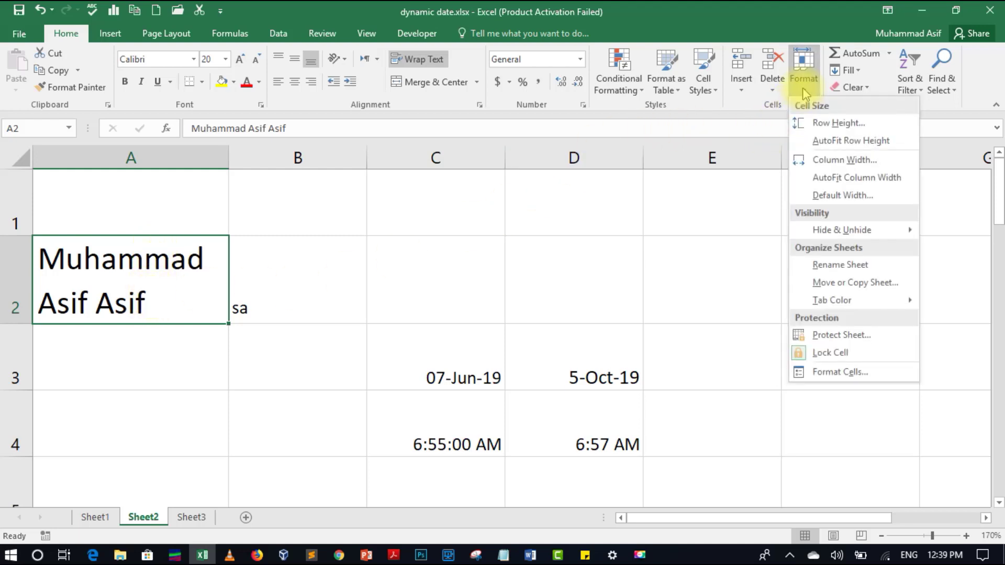
{"action": "left_click", "coordinate": [815, 183]}
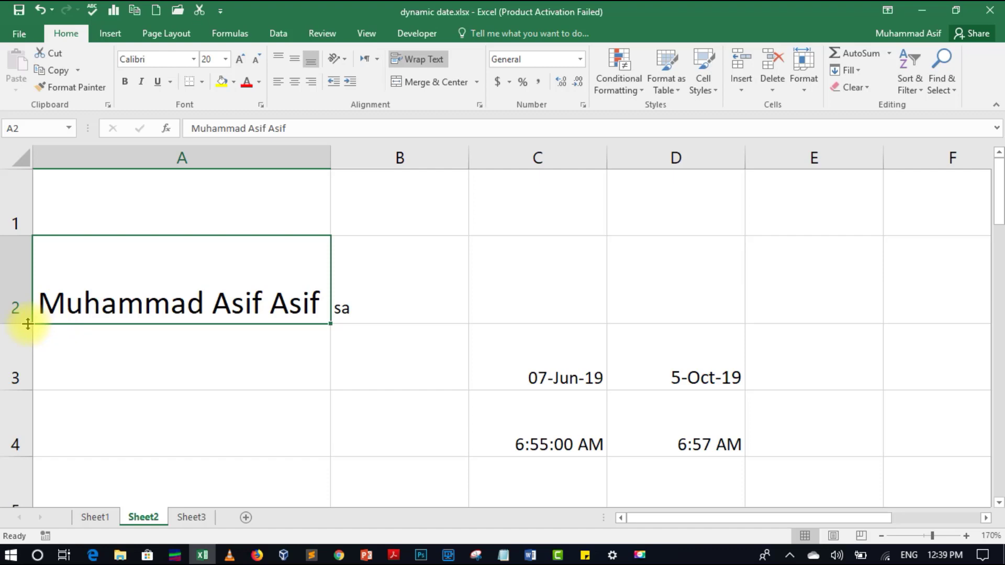
- Drag row 2's bottom border up so it snugly fits the one-line name
{"action": "left_click_drag", "start_coordinate": [28, 325], "coordinate": [30, 283]}
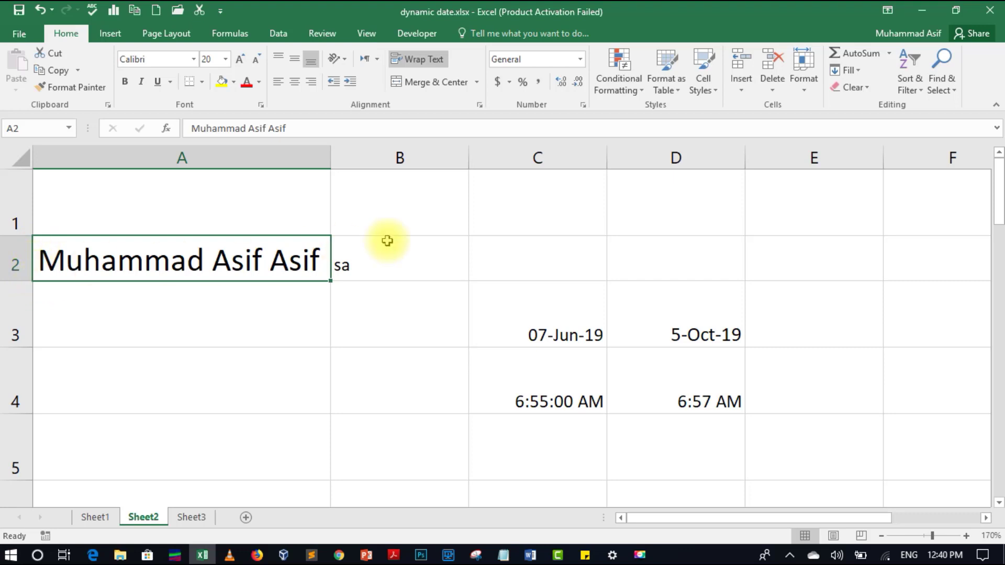
{"action": "left_click", "coordinate": [809, 90]}
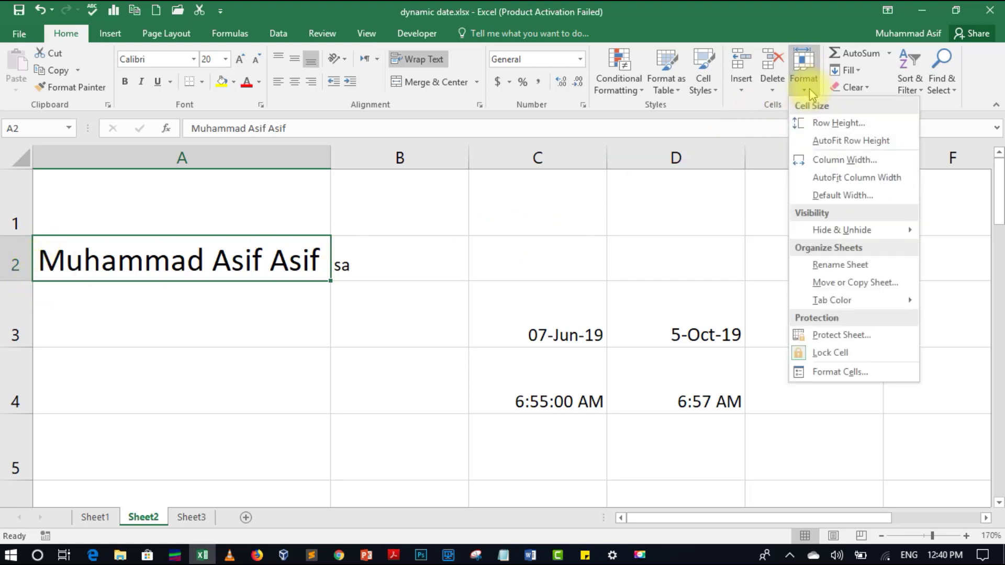
{"action": "left_click", "coordinate": [815, 205]}
{"action": "type", "text": "15"}
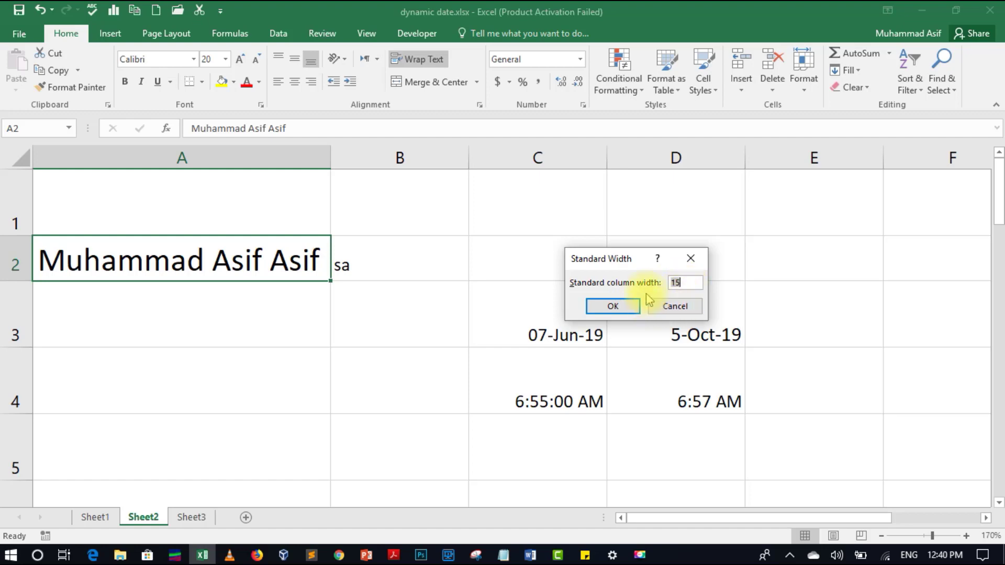
{"action": "left_click", "coordinate": [675, 308]}
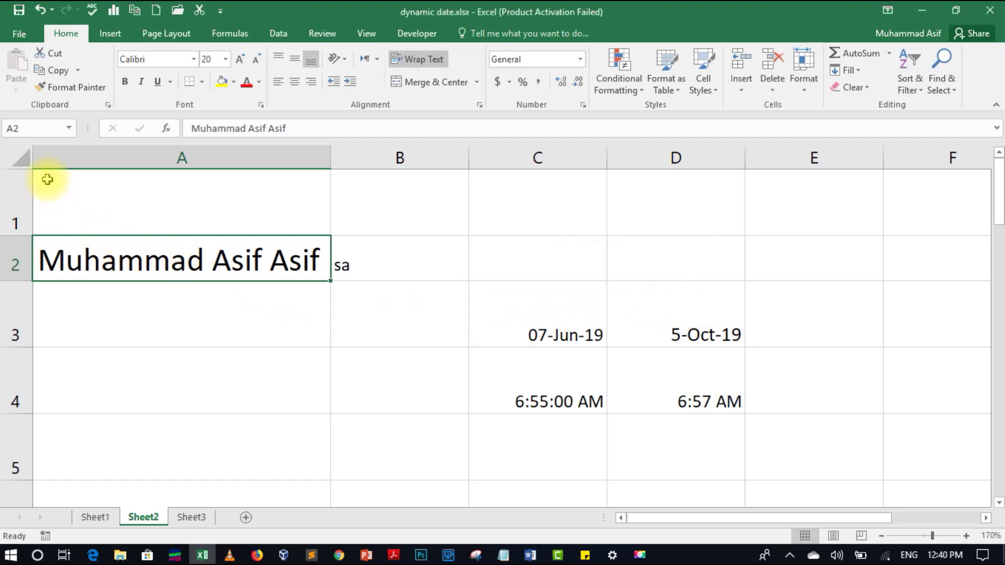
- Select the entire sheet and set every row's height to 45
{"action": "left_click", "coordinate": [20, 158]}
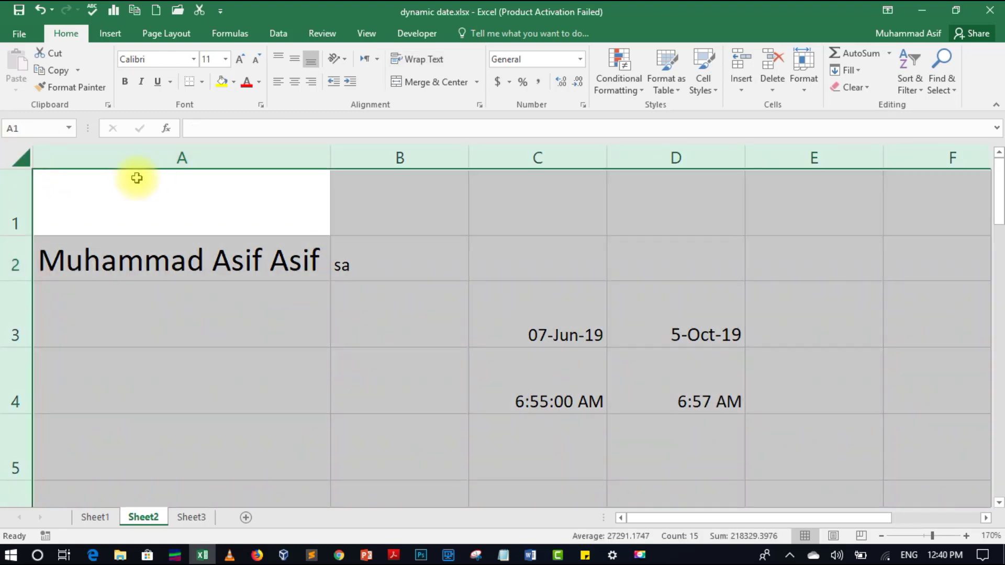
{"action": "left_click", "coordinate": [632, 308]}
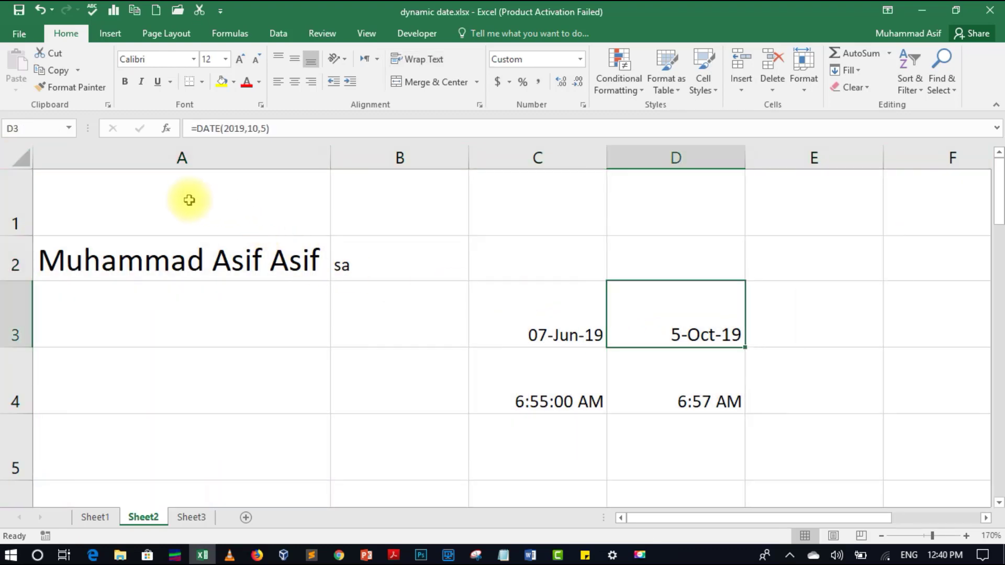
{"action": "left_click_drag", "start_coordinate": [190, 197], "coordinate": [779, 446]}
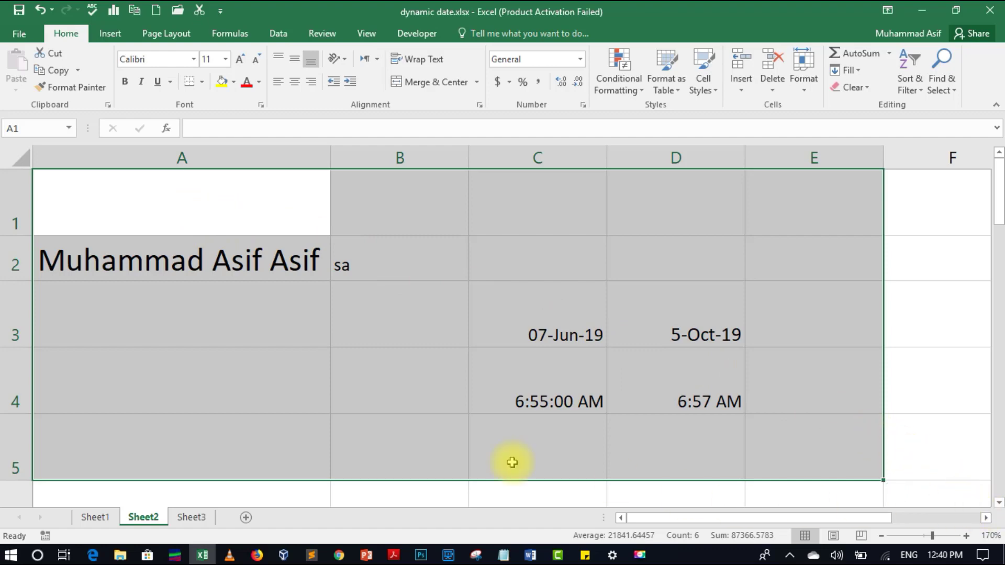
{"action": "left_click", "coordinate": [21, 157]}
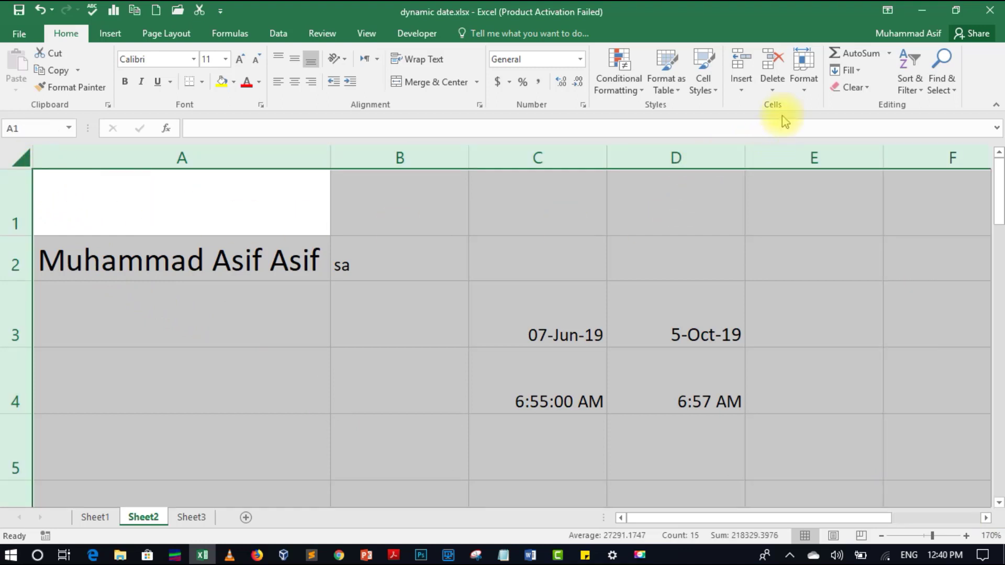
{"action": "left_click", "coordinate": [804, 88]}
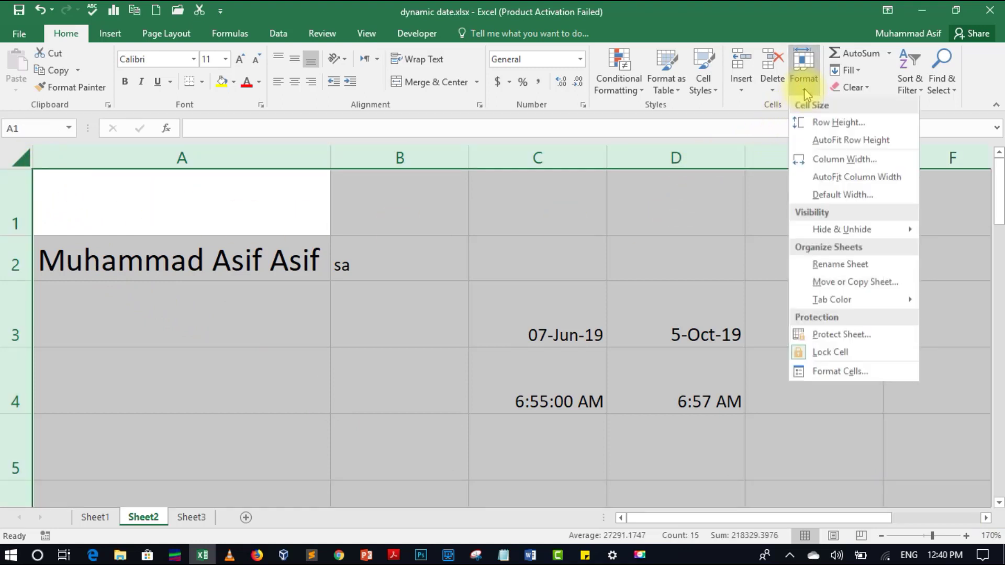
{"action": "left_click", "coordinate": [826, 125]}
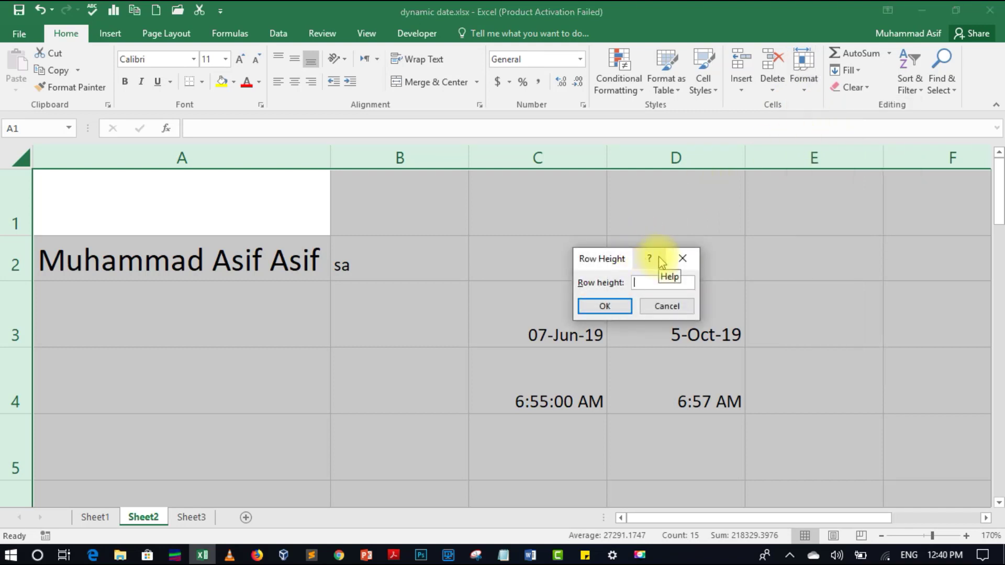
{"action": "type", "text": "45"}
{"action": "left_click", "coordinate": [623, 306]}
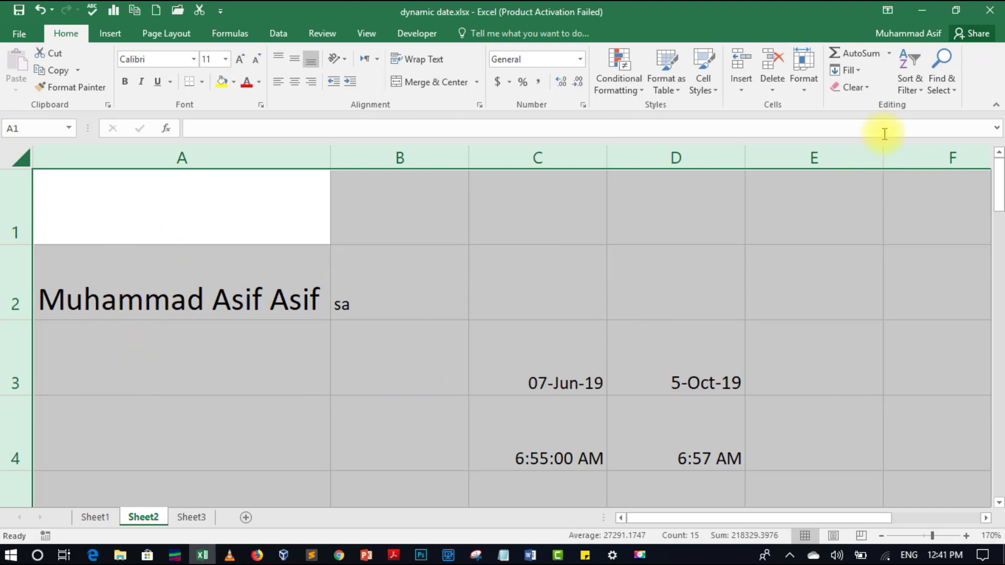
- Set every column on the selected sheet to width 40, then deselect
{"action": "left_click", "coordinate": [803, 84]}
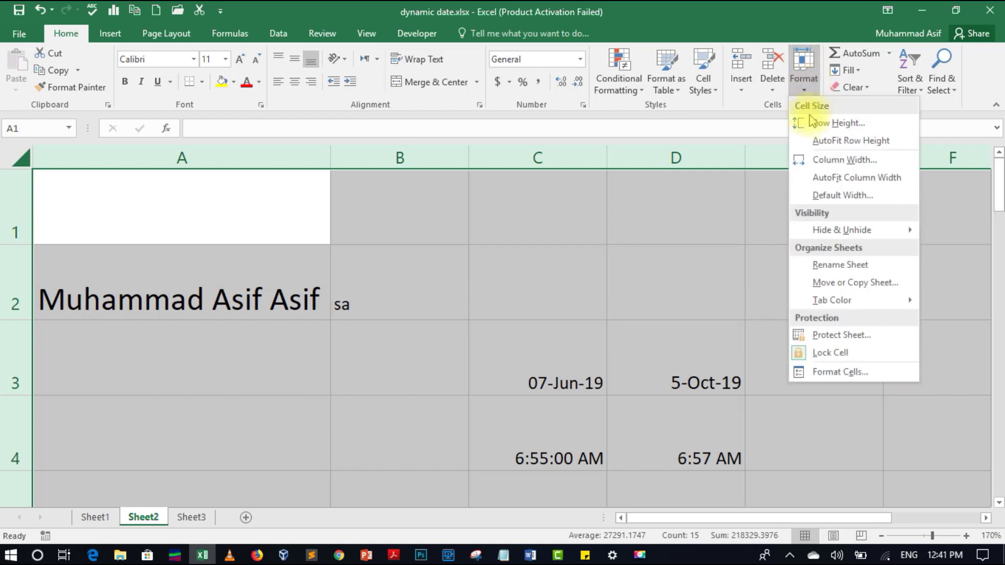
{"action": "left_click", "coordinate": [809, 157]}
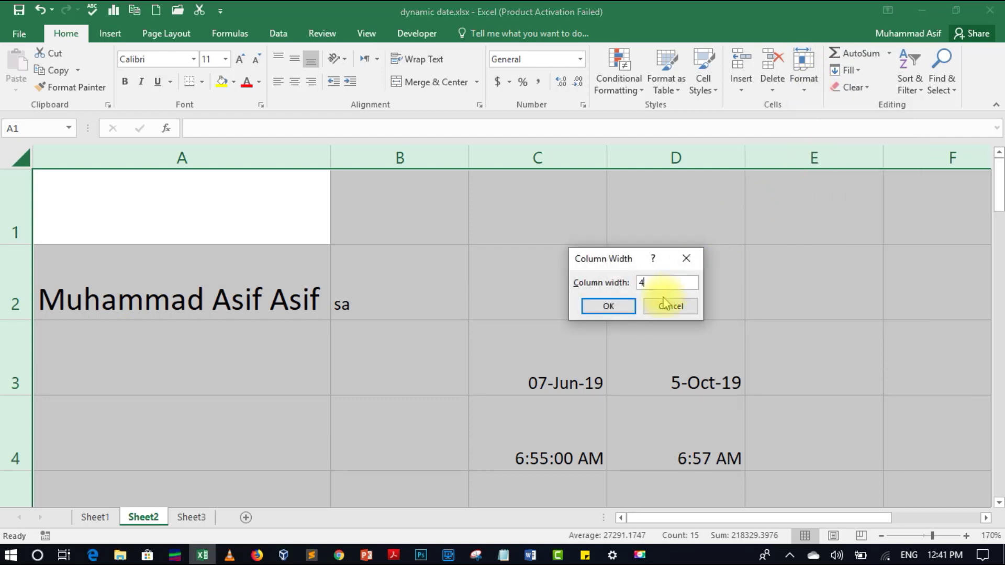
{"action": "left_click", "coordinate": [625, 306]}
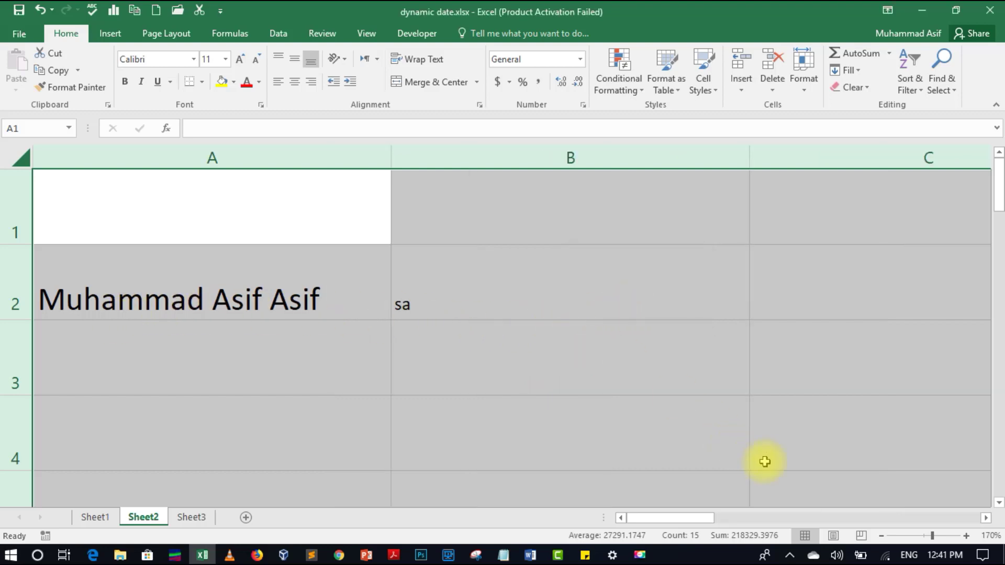
{"action": "left_click", "coordinate": [531, 388]}
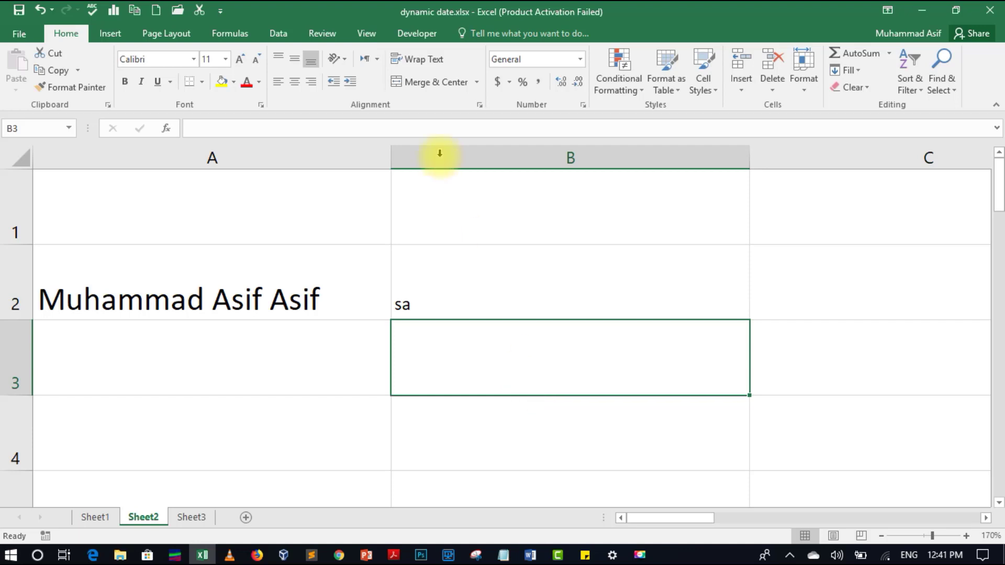
- Select the whole sheet and AutoFit all row heights, leaving Hide & Unhide unused
{"action": "left_click", "coordinate": [12, 159]}
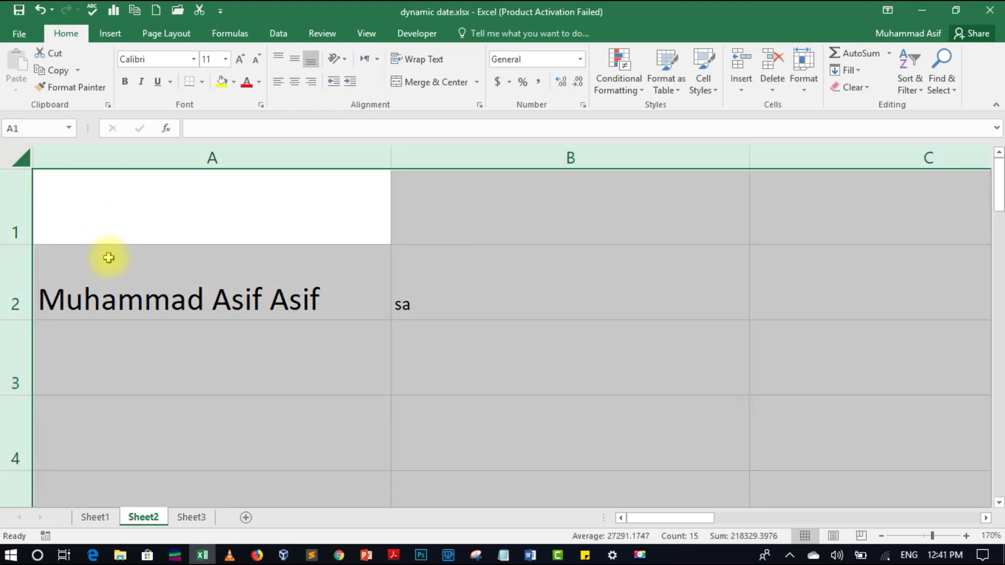
{"action": "left_click", "coordinate": [806, 93]}
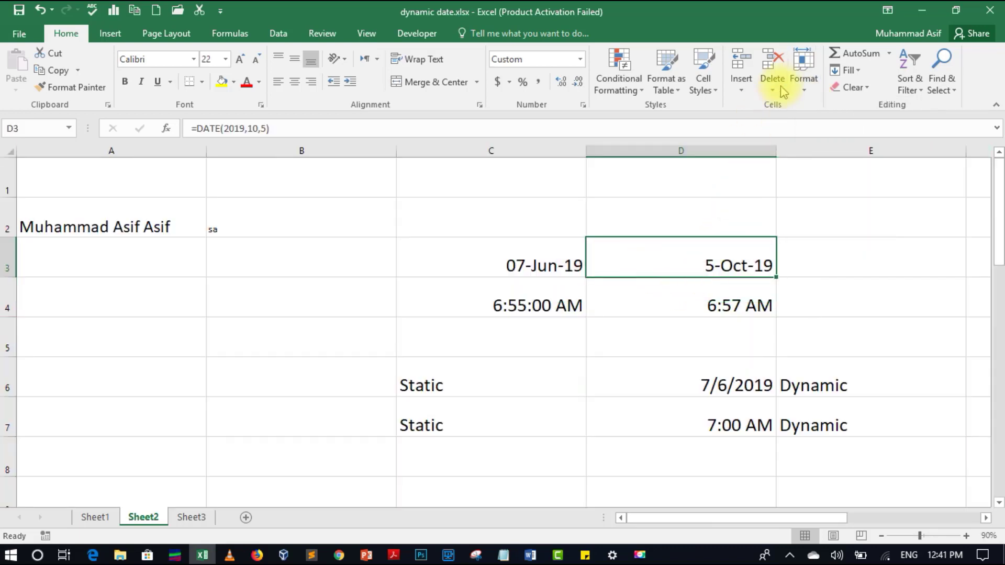
{"action": "left_click", "coordinate": [804, 88]}
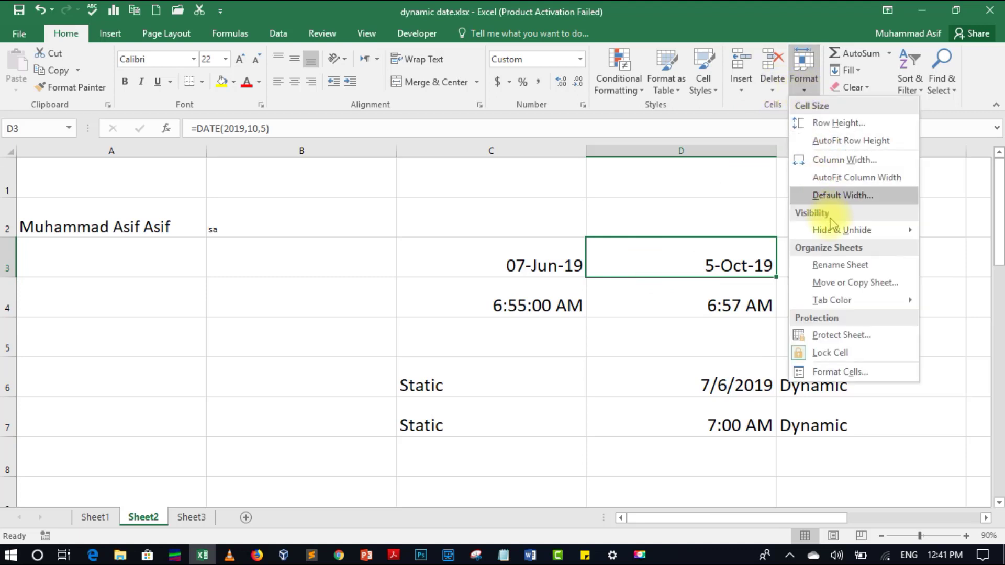
{"action": "mouse_move", "coordinate": [837, 230]}
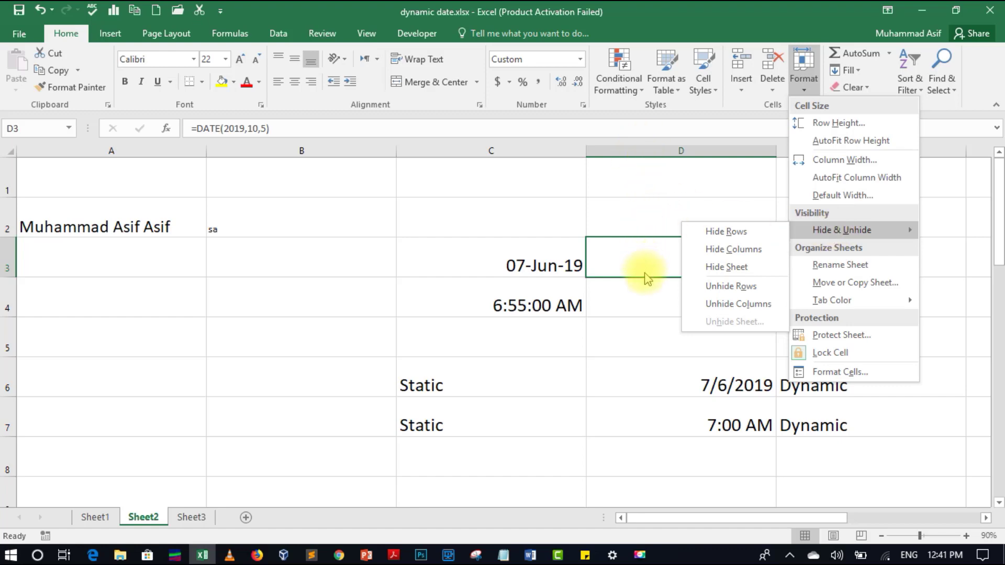
{"action": "left_click", "coordinate": [650, 194]}
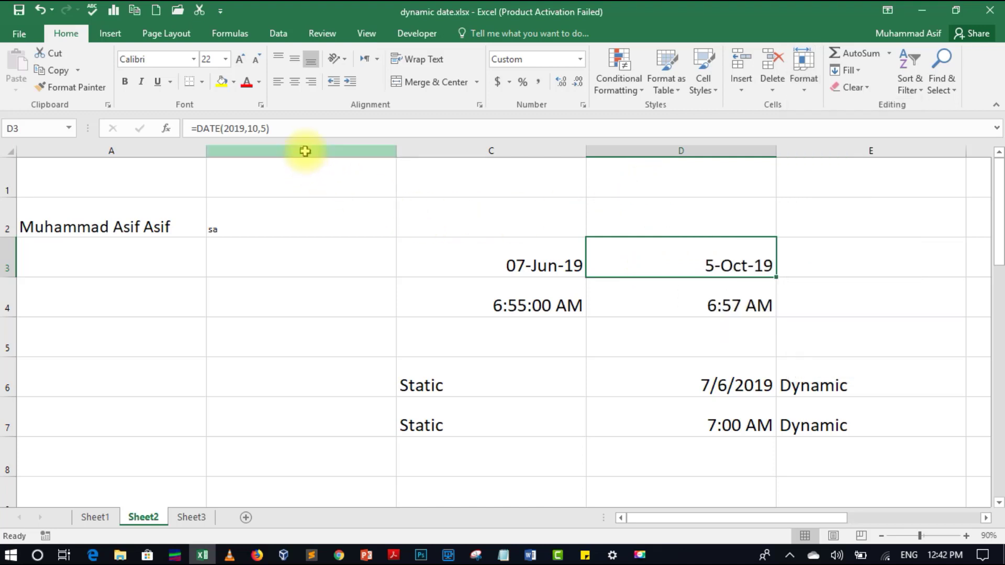
- Delete column B and its 'sa' entry, shifting static dates to B and dynamic to C
{"action": "left_click", "coordinate": [305, 152]}
{"action": "right_click", "coordinate": [305, 152]}
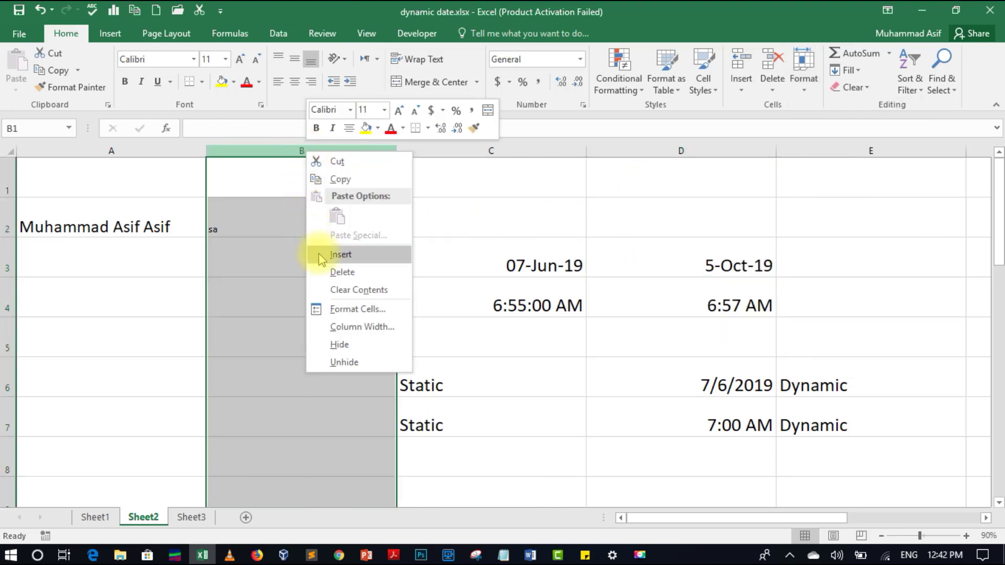
{"action": "left_click", "coordinate": [338, 272]}
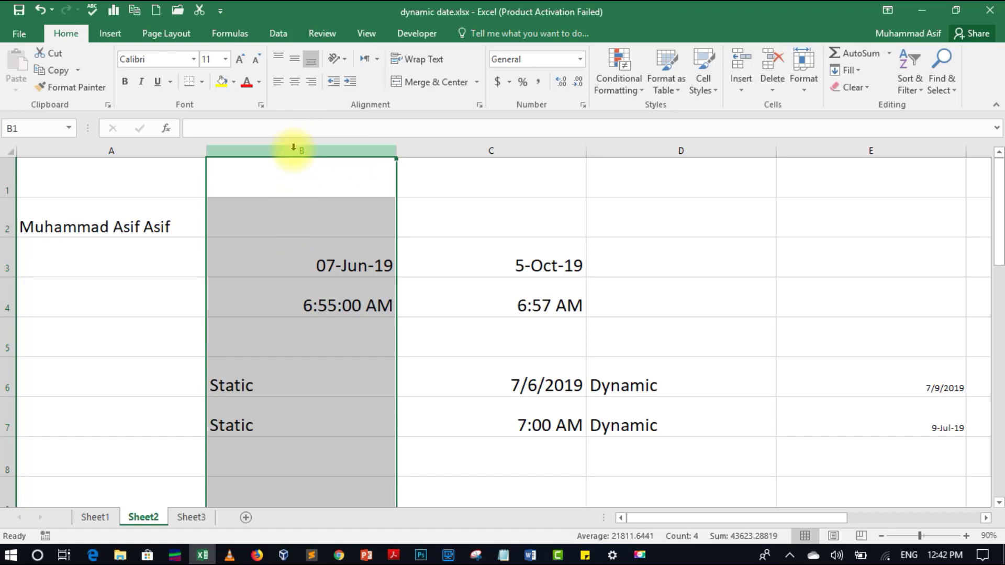
{"action": "left_click", "coordinate": [804, 94]}
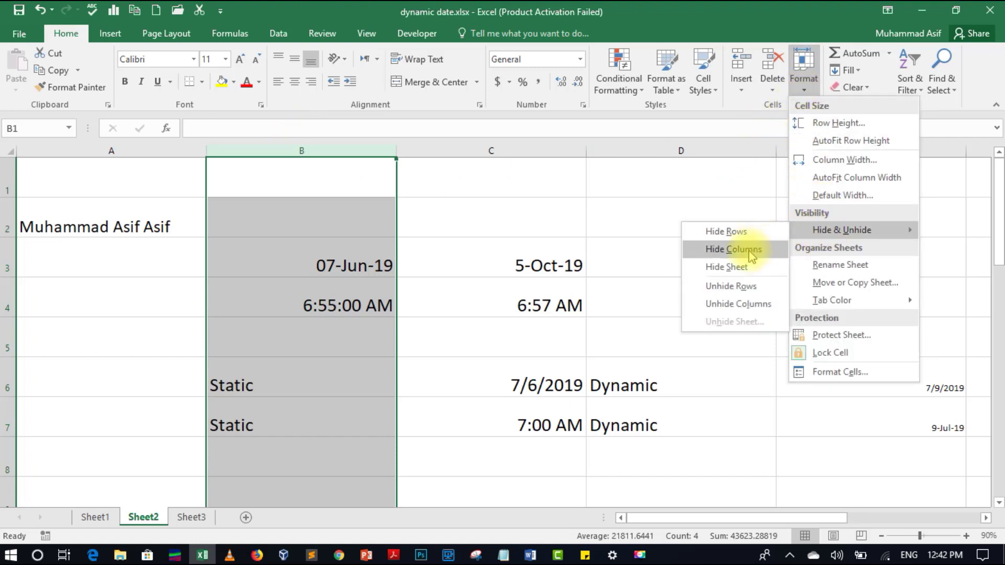
{"action": "left_click", "coordinate": [753, 256]}
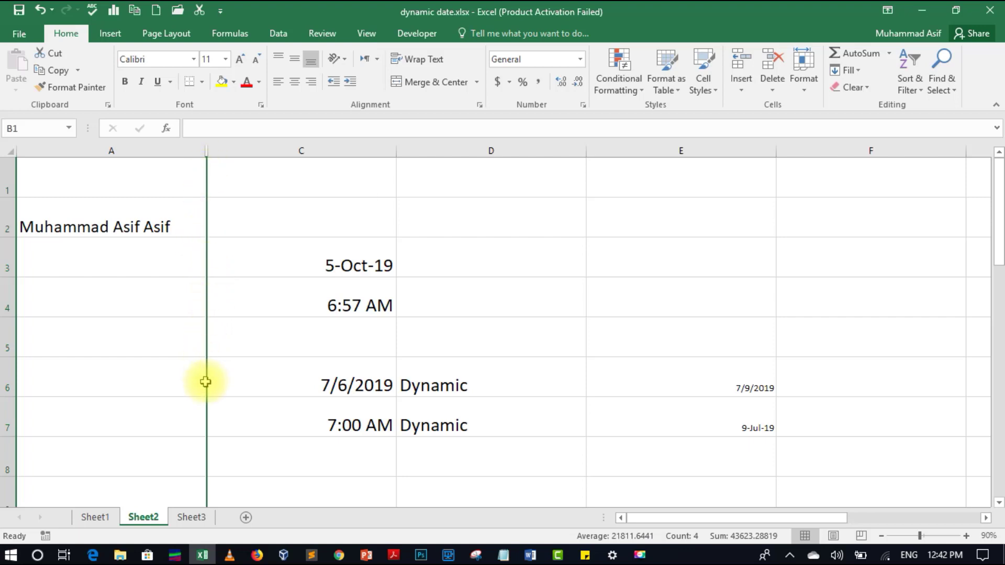
{"action": "left_click", "coordinate": [804, 81]}
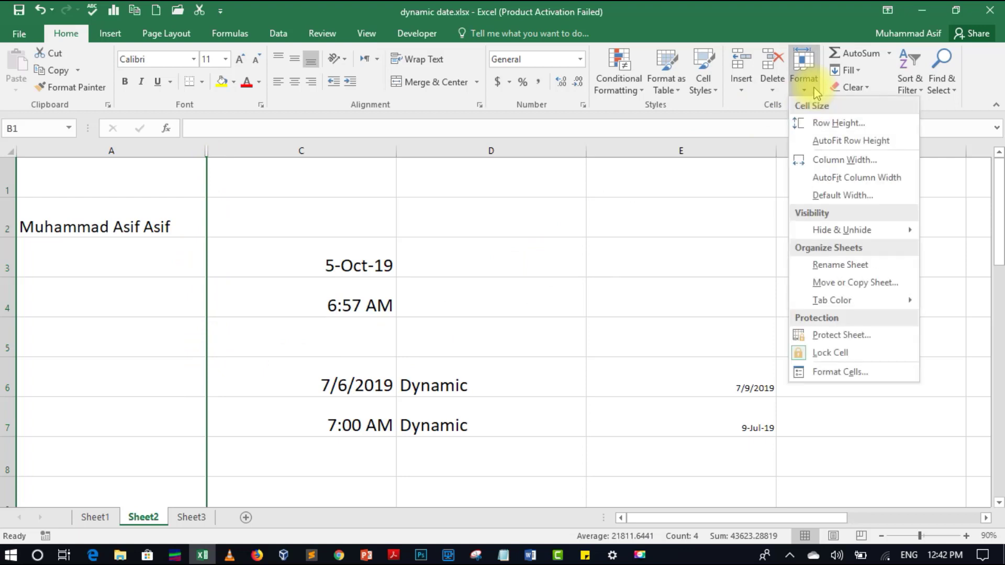
{"action": "mouse_move", "coordinate": [833, 234]}
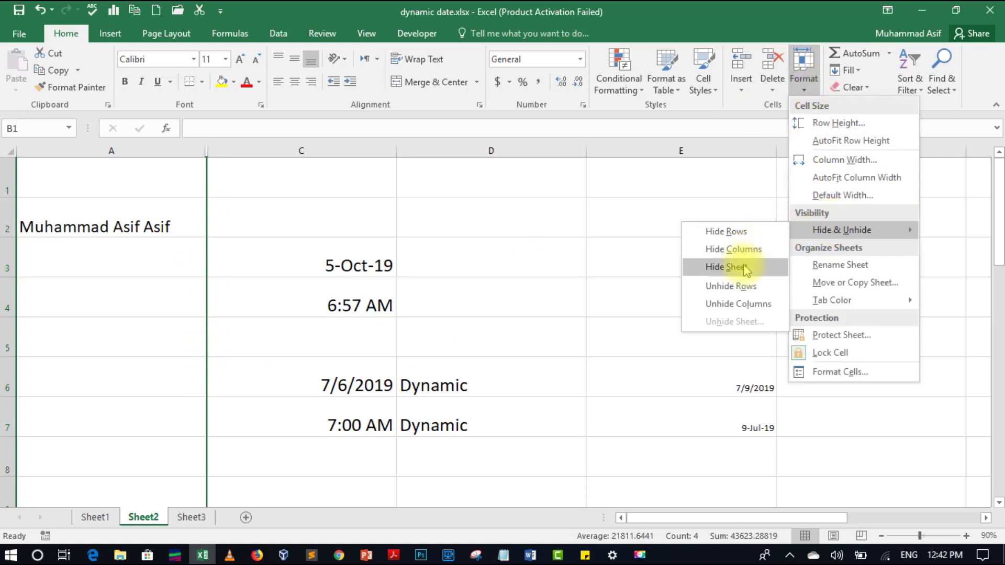
{"action": "left_click", "coordinate": [741, 303]}
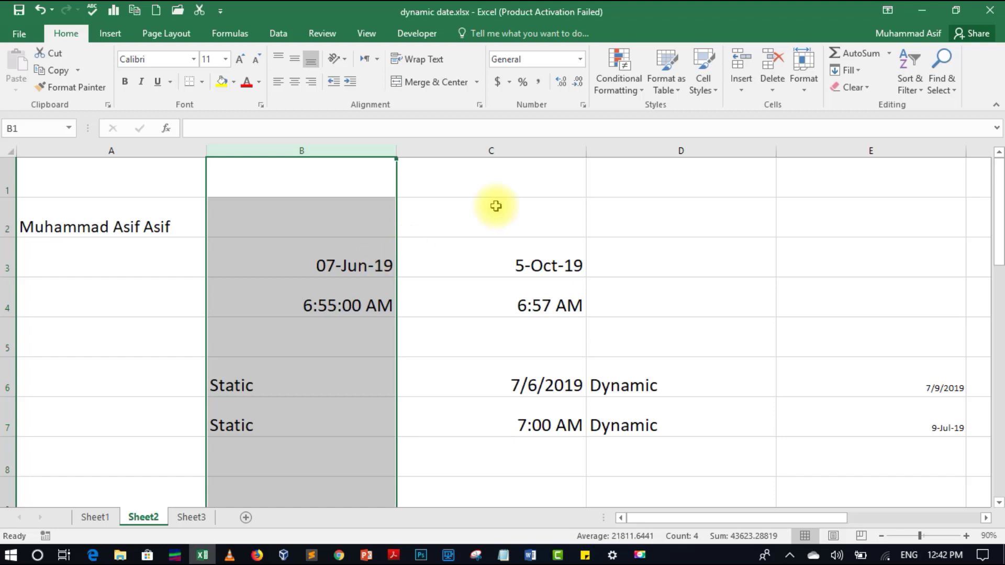
{"action": "left_click", "coordinate": [813, 88]}
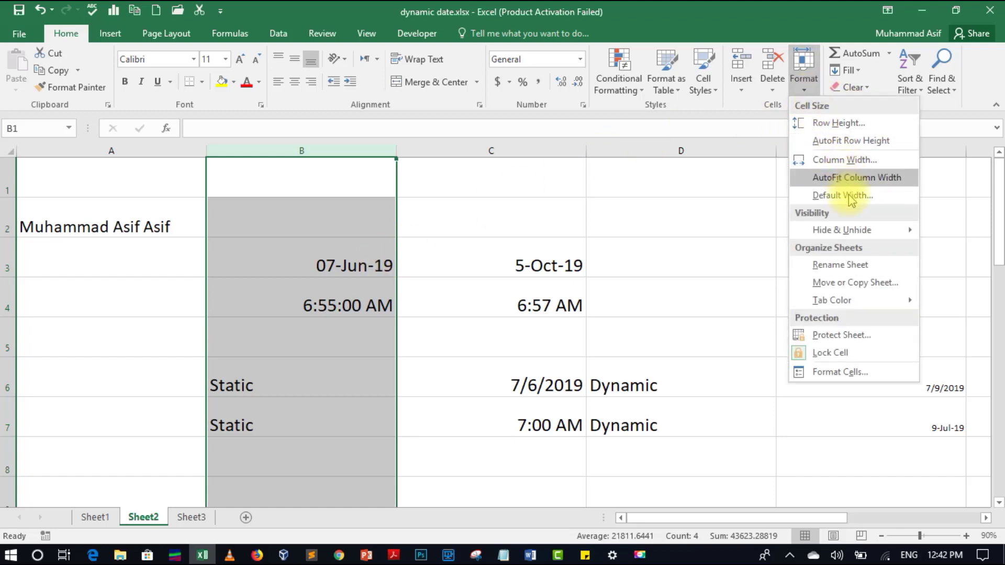
{"action": "mouse_move", "coordinate": [827, 229]}
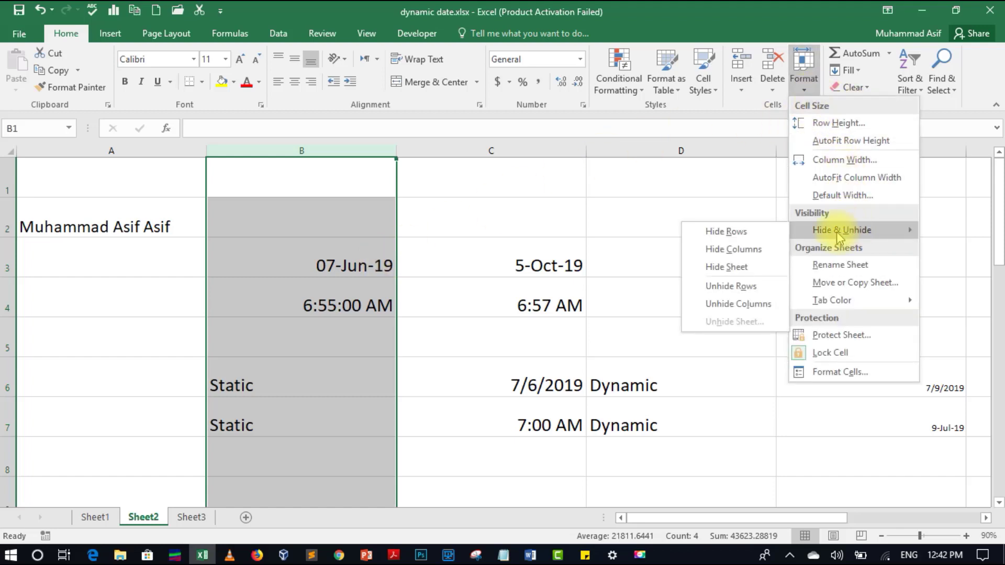
{"action": "left_click", "coordinate": [736, 249]}
{"action": "left_click", "coordinate": [283, 236]}
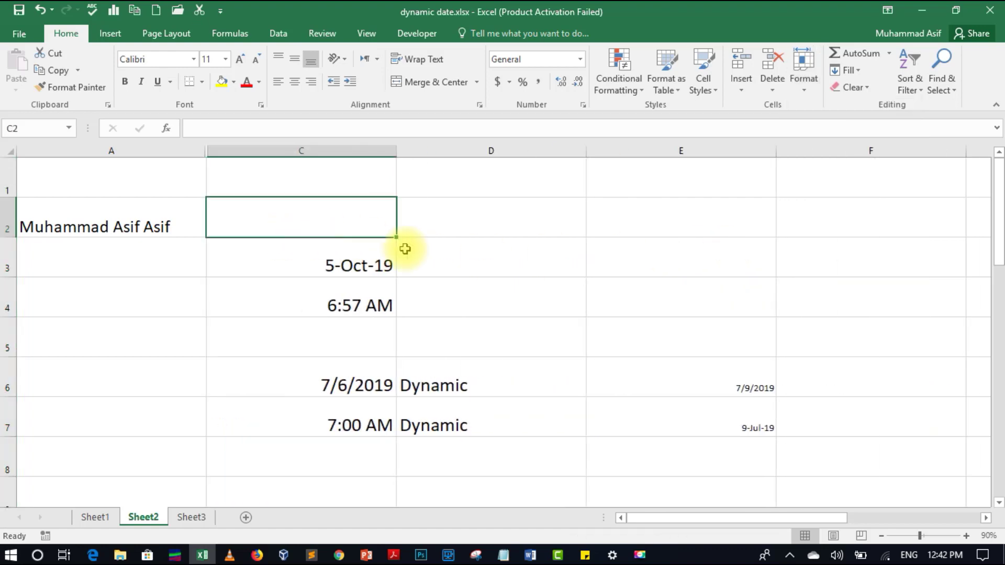
{"action": "left_click", "coordinate": [461, 249]}
{"action": "left_click", "coordinate": [276, 248]}
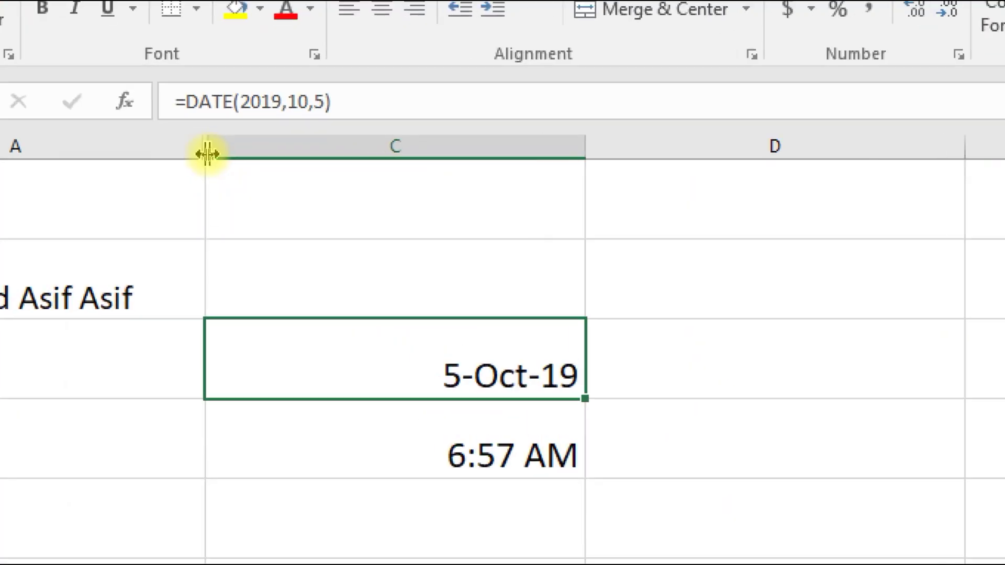
{"action": "left_click_drag", "start_coordinate": [207, 150], "coordinate": [585, 154]}
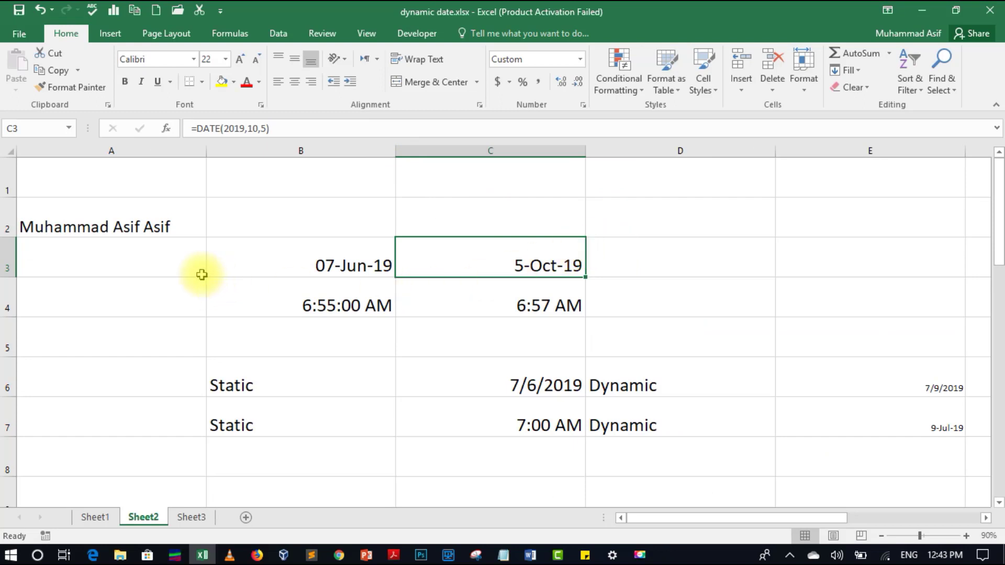
- Rename the Sheet2 worksheet to 'Time' using Format > Rename Sheet
{"action": "left_click", "coordinate": [803, 89]}
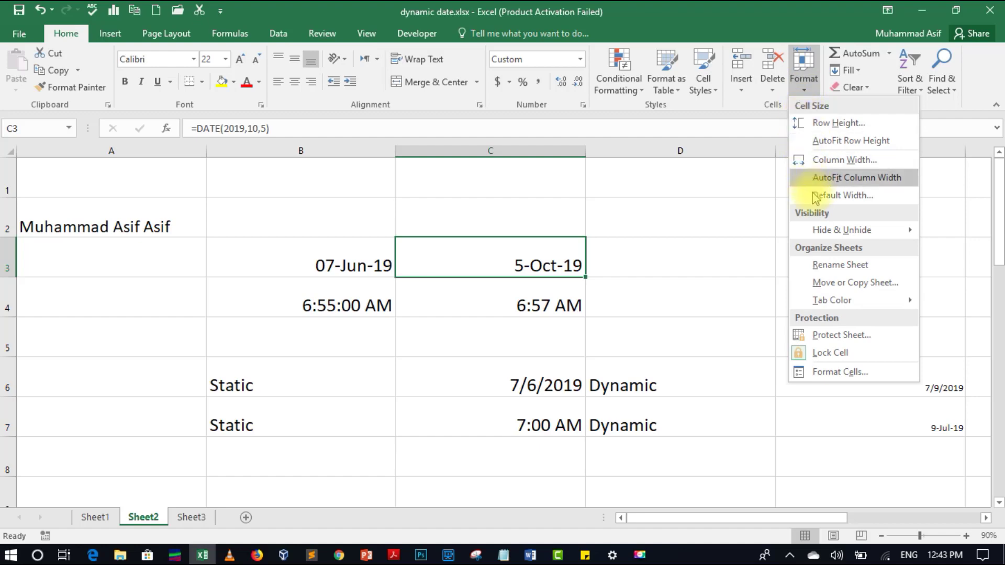
{"action": "mouse_move", "coordinate": [842, 230]}
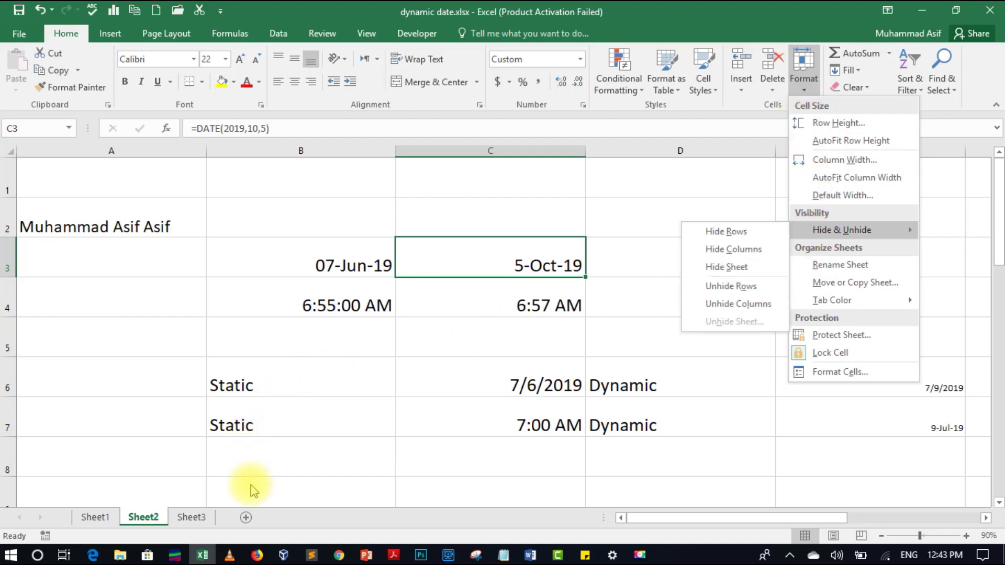
{"action": "right_click", "coordinate": [149, 515]}
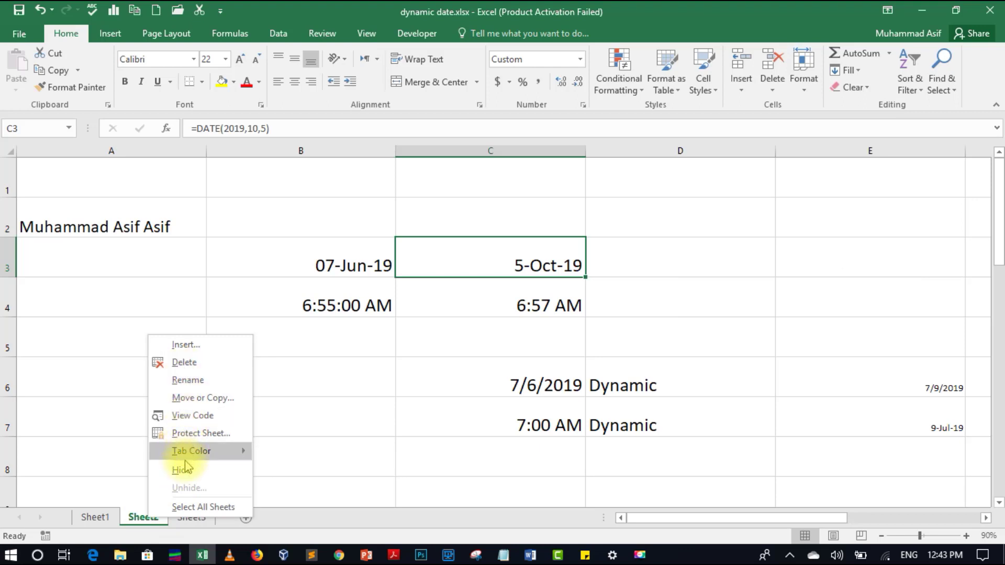
{"action": "left_click", "coordinate": [806, 91]}
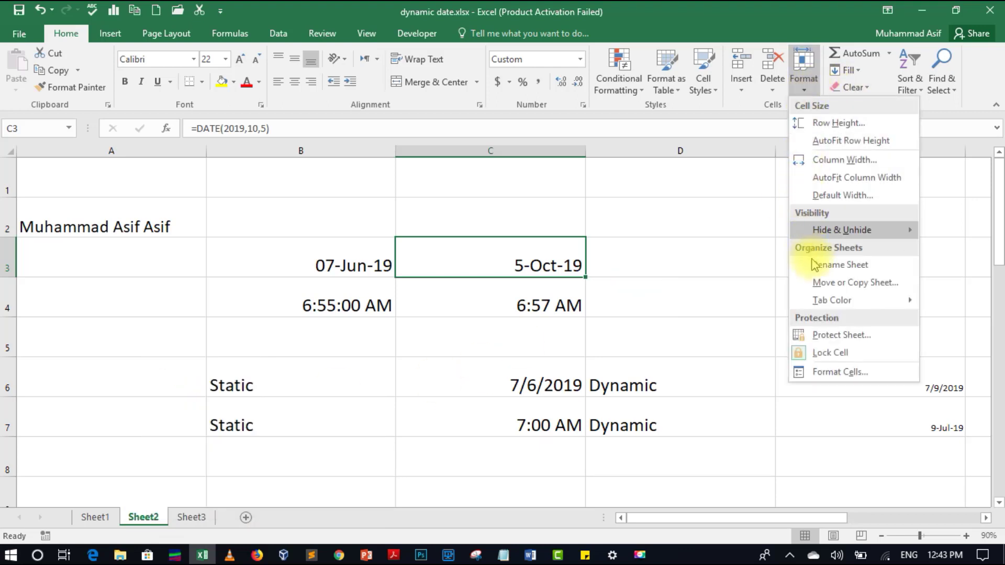
{"action": "left_click", "coordinate": [824, 266]}
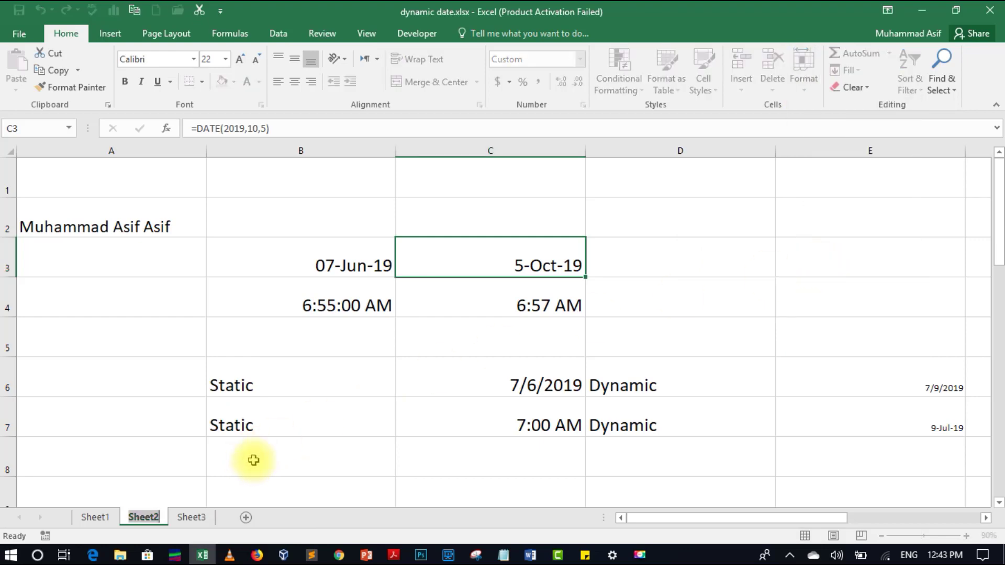
{"action": "type", "text": "Time"}
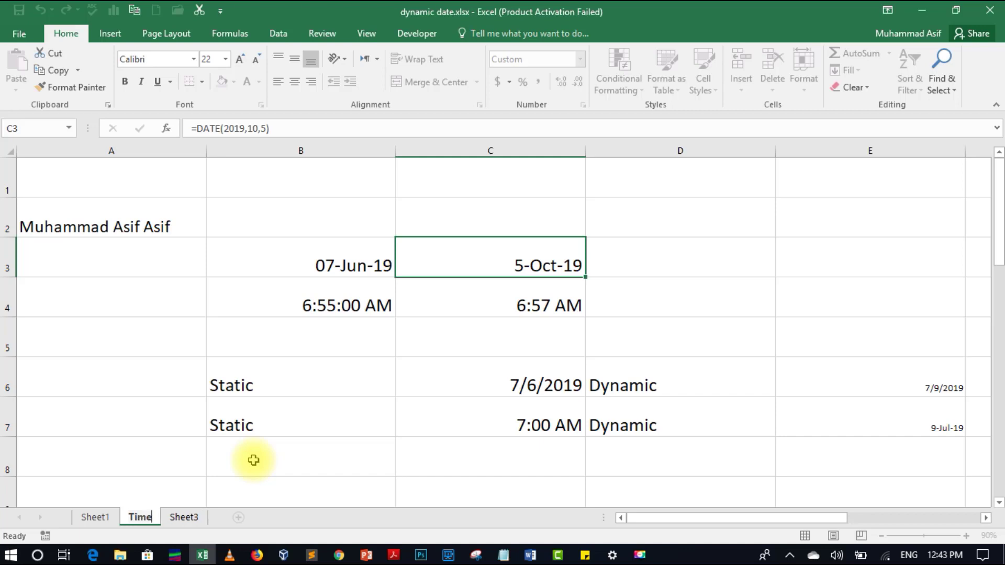
{"action": "key", "text": "Return"}
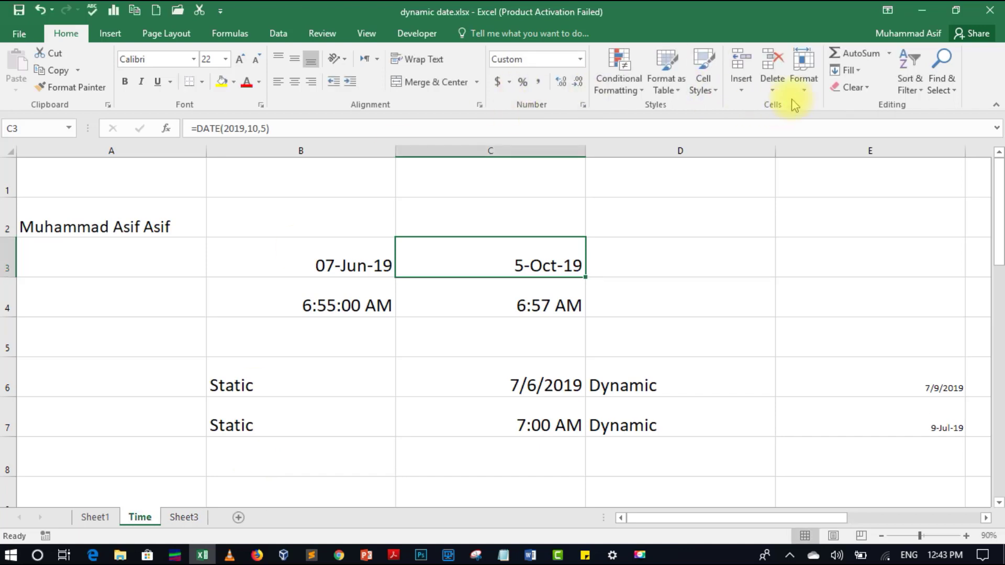
- Copy the Time sheet as 'Time (2)', placed before Time, via Move or Copy
{"action": "left_click", "coordinate": [806, 90]}
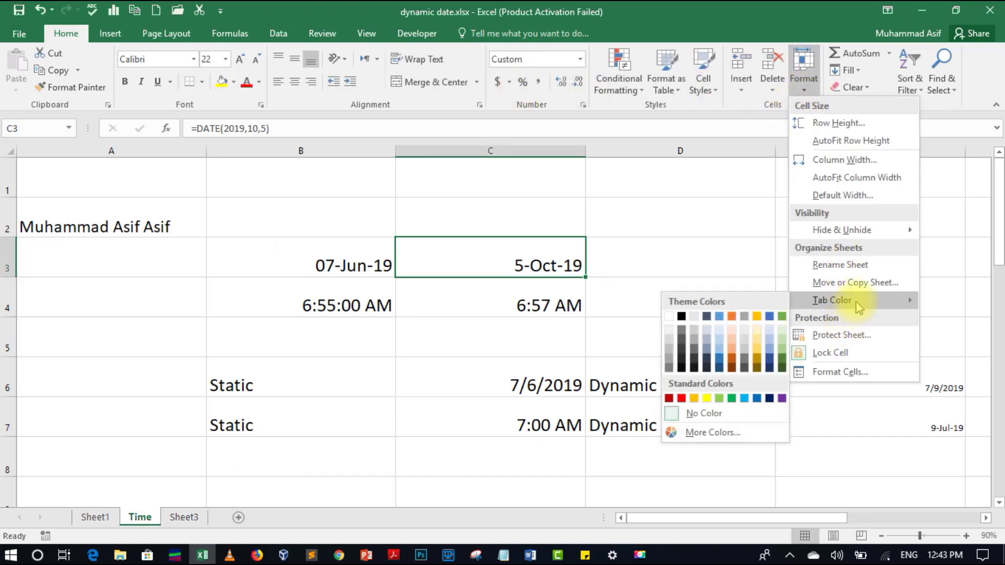
{"action": "left_click", "coordinate": [867, 283]}
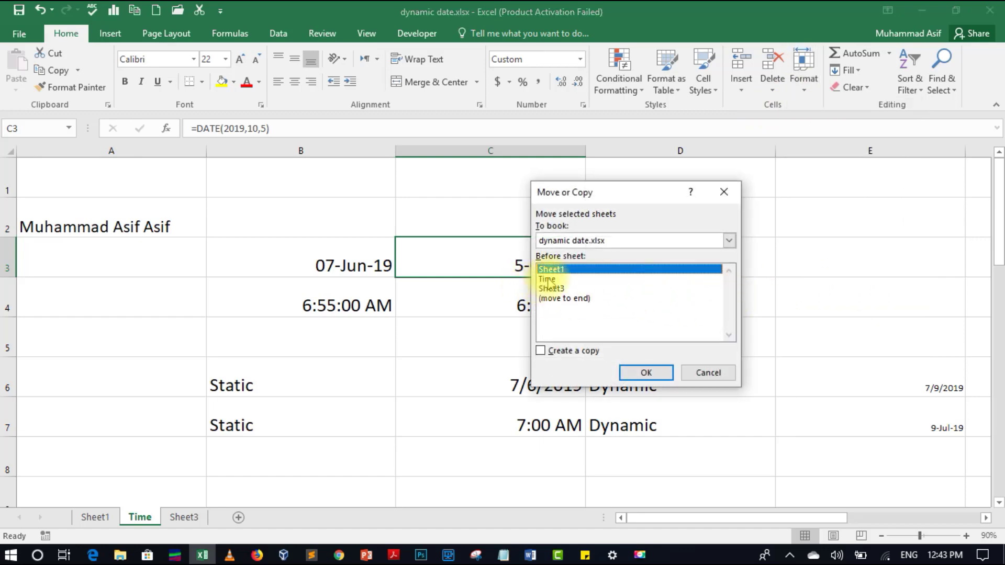
{"action": "left_click", "coordinate": [549, 280]}
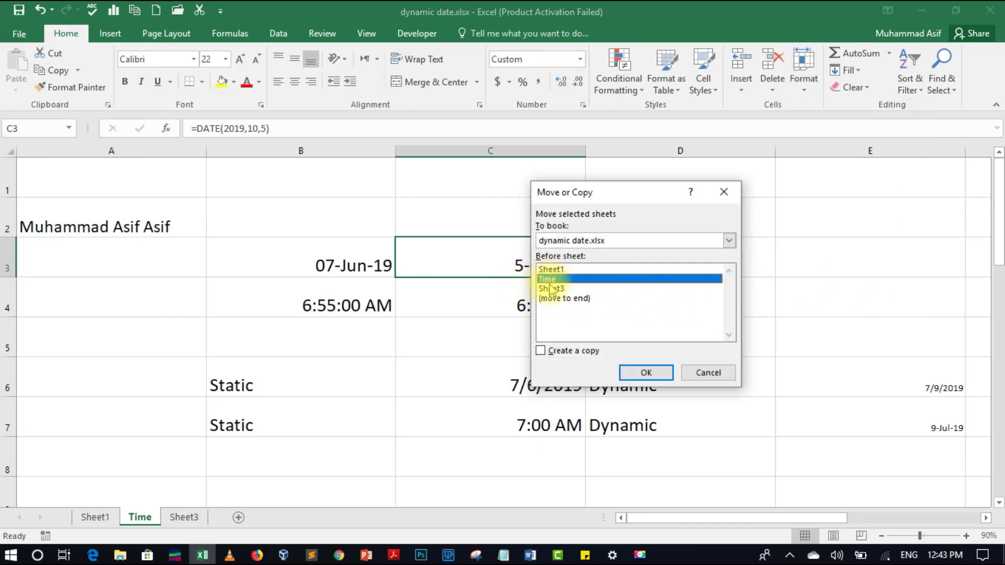
{"action": "left_click", "coordinate": [546, 355]}
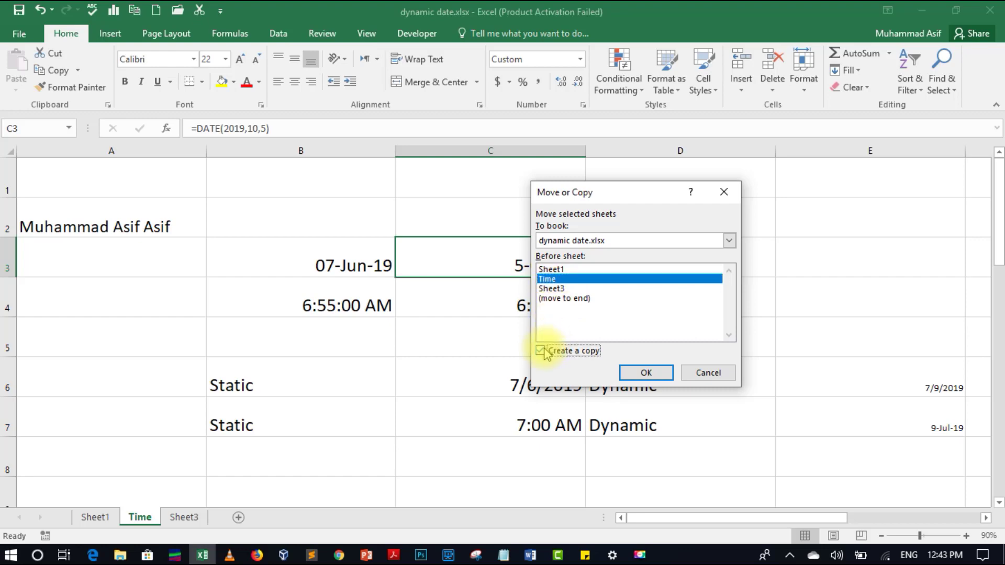
{"action": "left_click", "coordinate": [638, 372]}
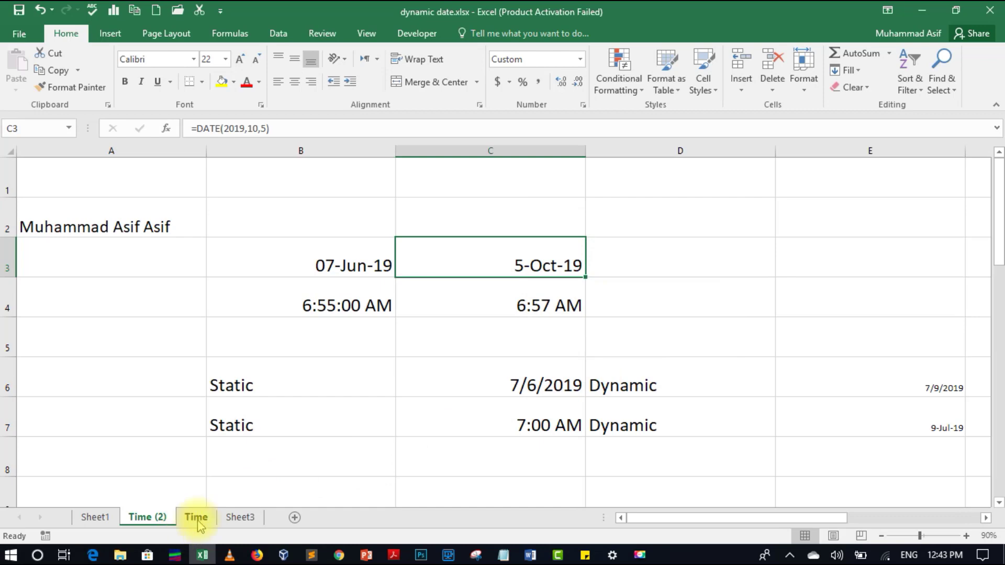
- Browse the Time, Sheet3 and Time (2) tabs, ending back on Time
{"action": "left_click", "coordinate": [197, 517]}
{"action": "left_click", "coordinate": [235, 517]}
{"action": "left_click", "coordinate": [157, 519]}
{"action": "left_click", "coordinate": [197, 519]}
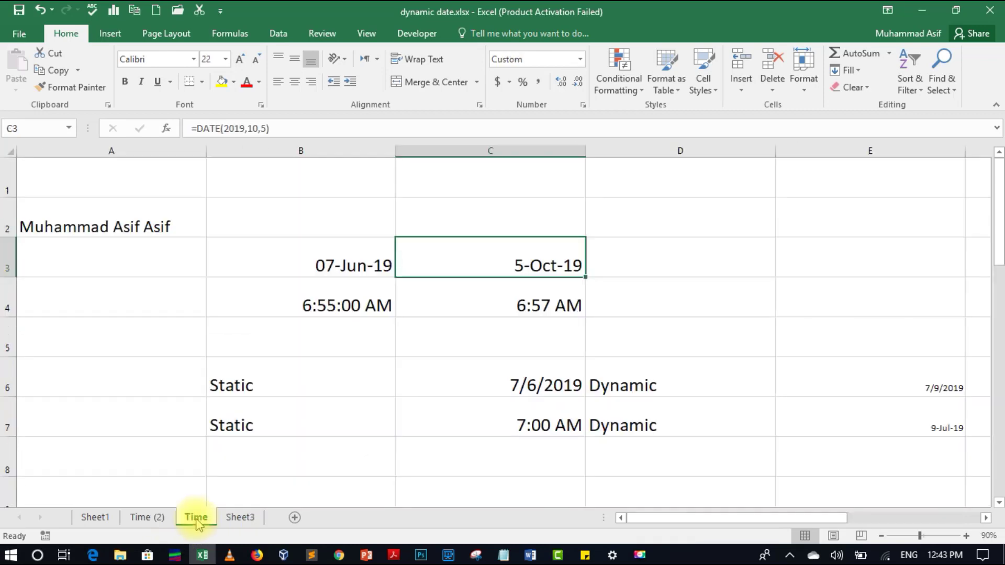
- Colour the Time sheet's tab blue and click into the sheet to show it
{"action": "left_click", "coordinate": [803, 71]}
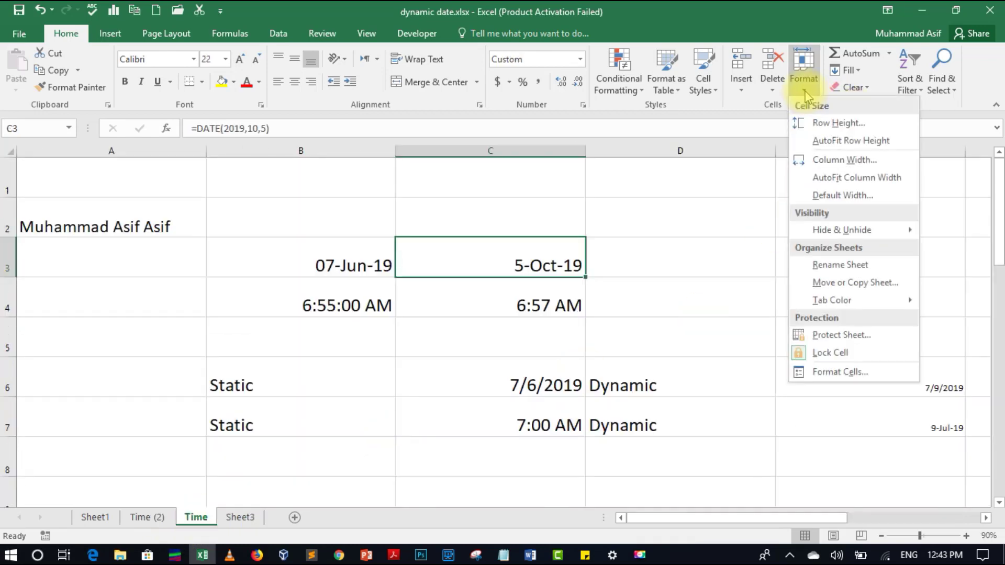
{"action": "mouse_move", "coordinate": [817, 301]}
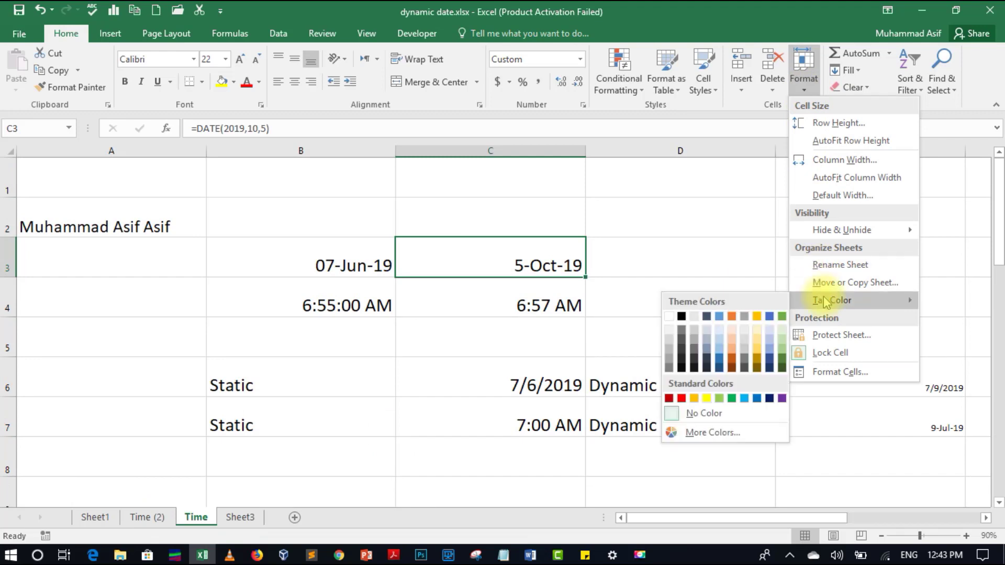
{"action": "left_click", "coordinate": [721, 366]}
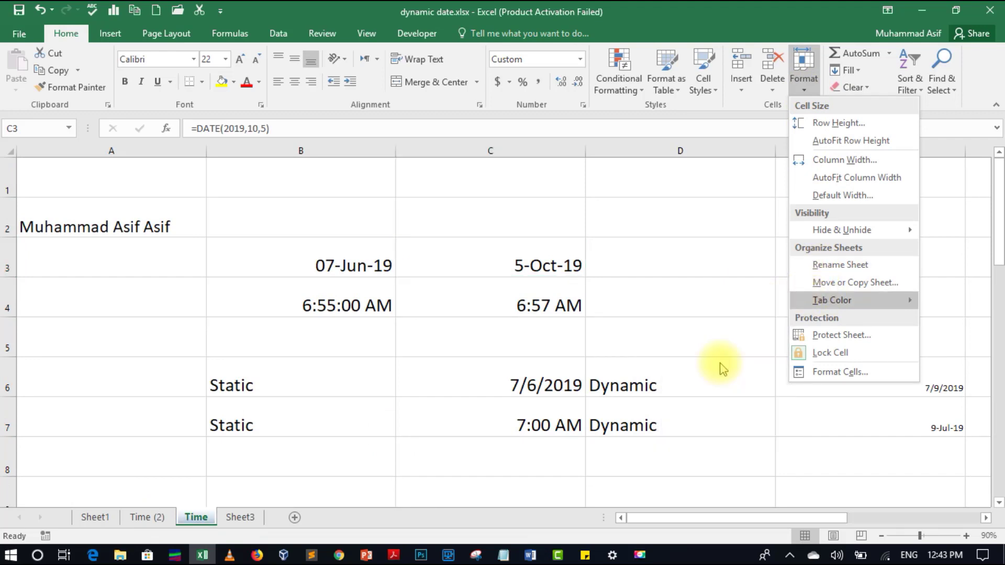
{"action": "left_click", "coordinate": [402, 413]}
- Check Sheet3, Time (2) and Sheet1, opening tab colours for Time (2) without applying one
{"action": "left_click", "coordinate": [238, 520]}
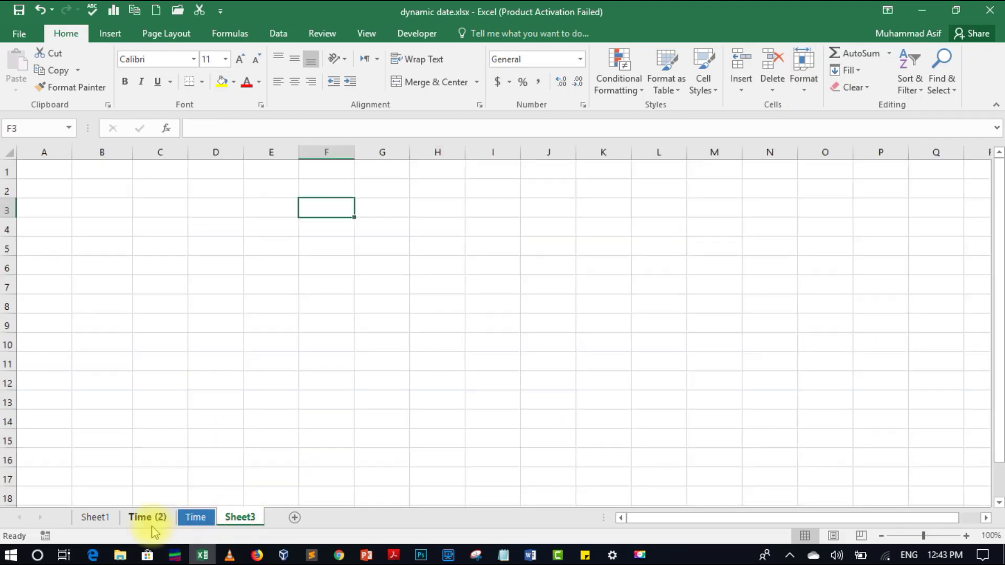
{"action": "left_click", "coordinate": [149, 520]}
{"action": "left_click", "coordinate": [98, 520]}
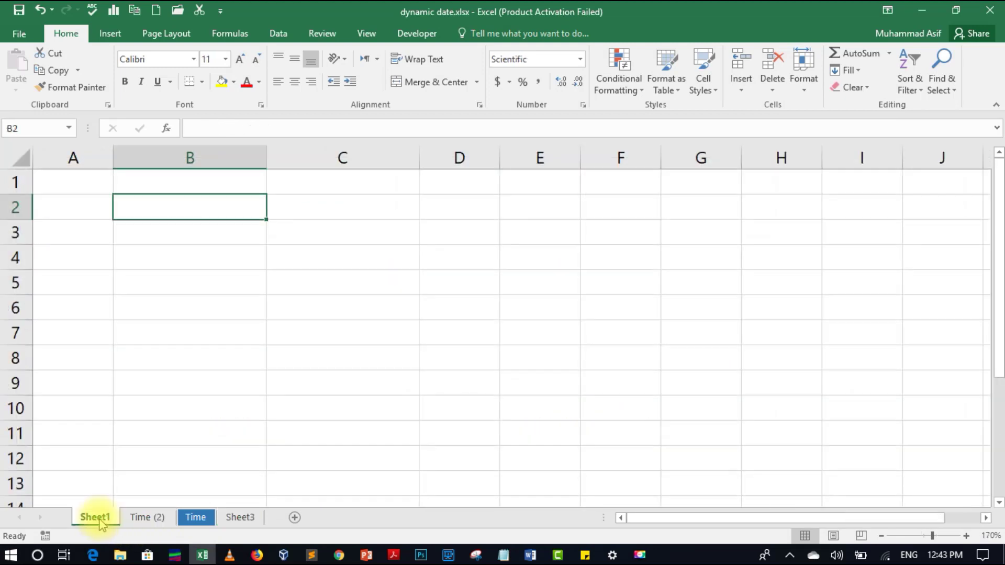
{"action": "right_click", "coordinate": [159, 519]}
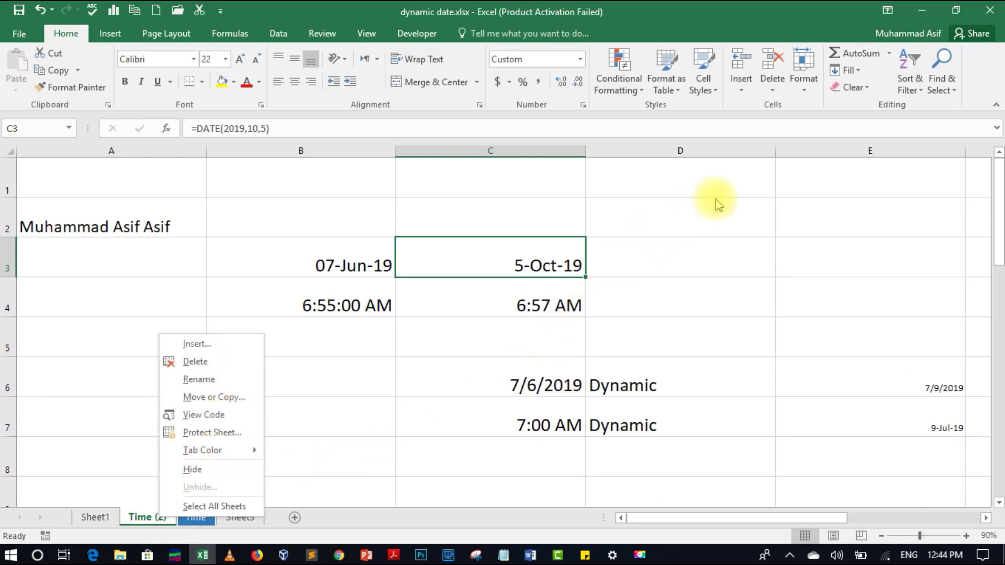
{"action": "left_click", "coordinate": [805, 84]}
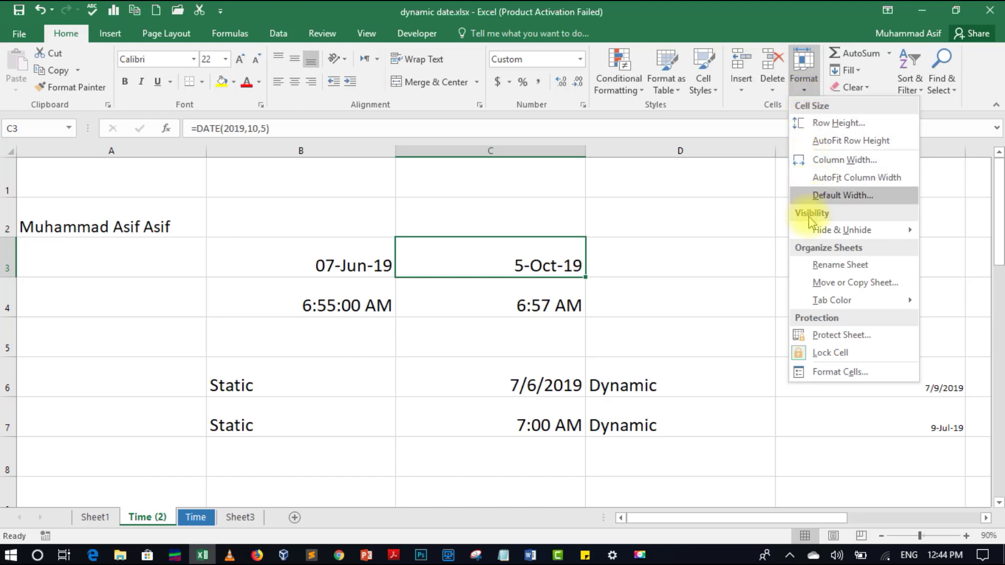
{"action": "mouse_move", "coordinate": [812, 299]}
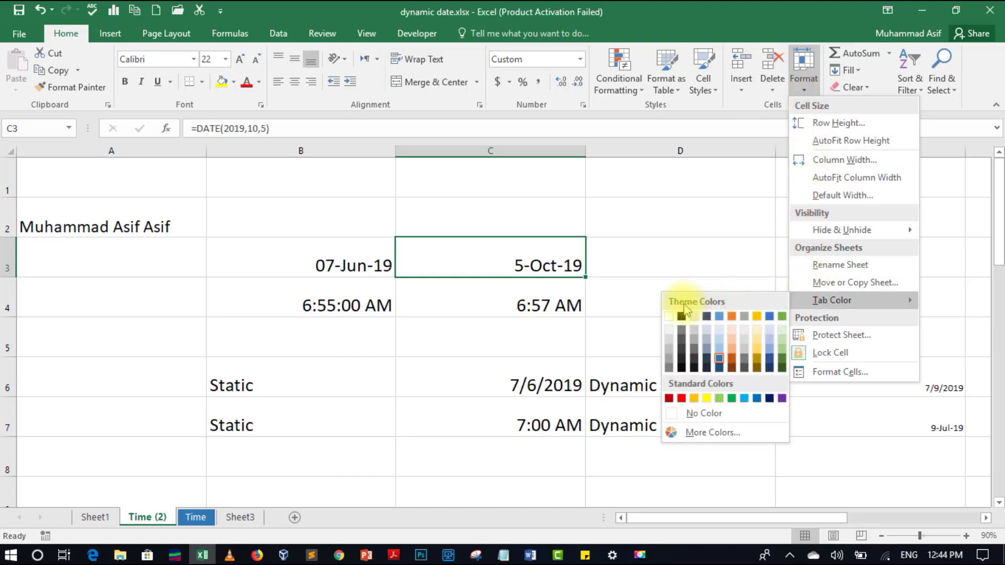
{"action": "left_click", "coordinate": [663, 276]}
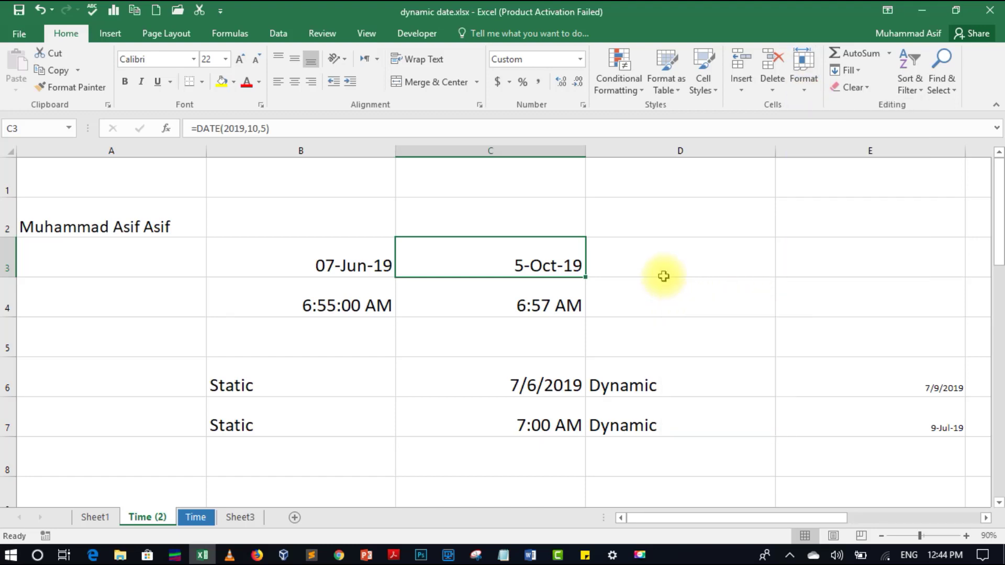